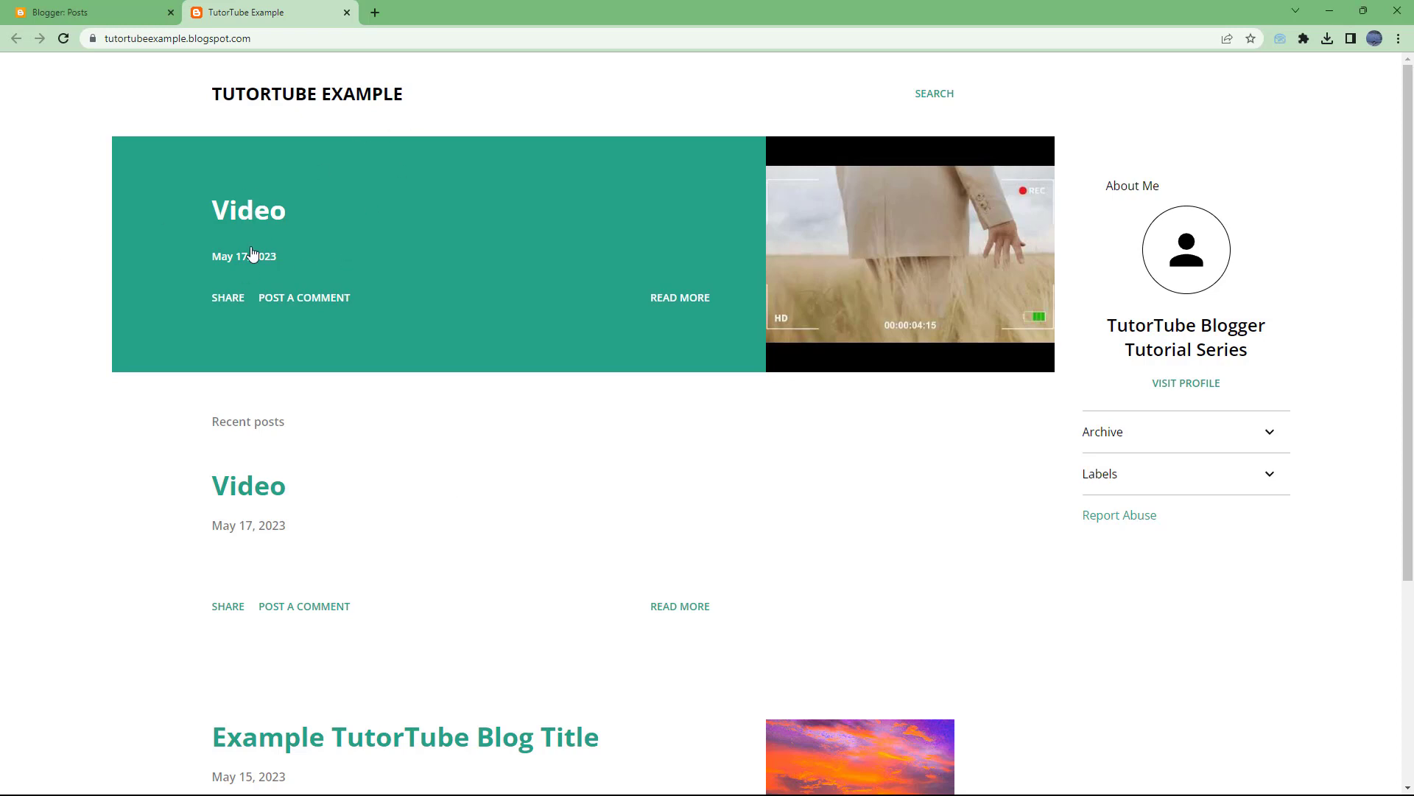
Finish scrolling the live blog and return to the Blogger Posts list
scroll(291, 437, "down", 4)
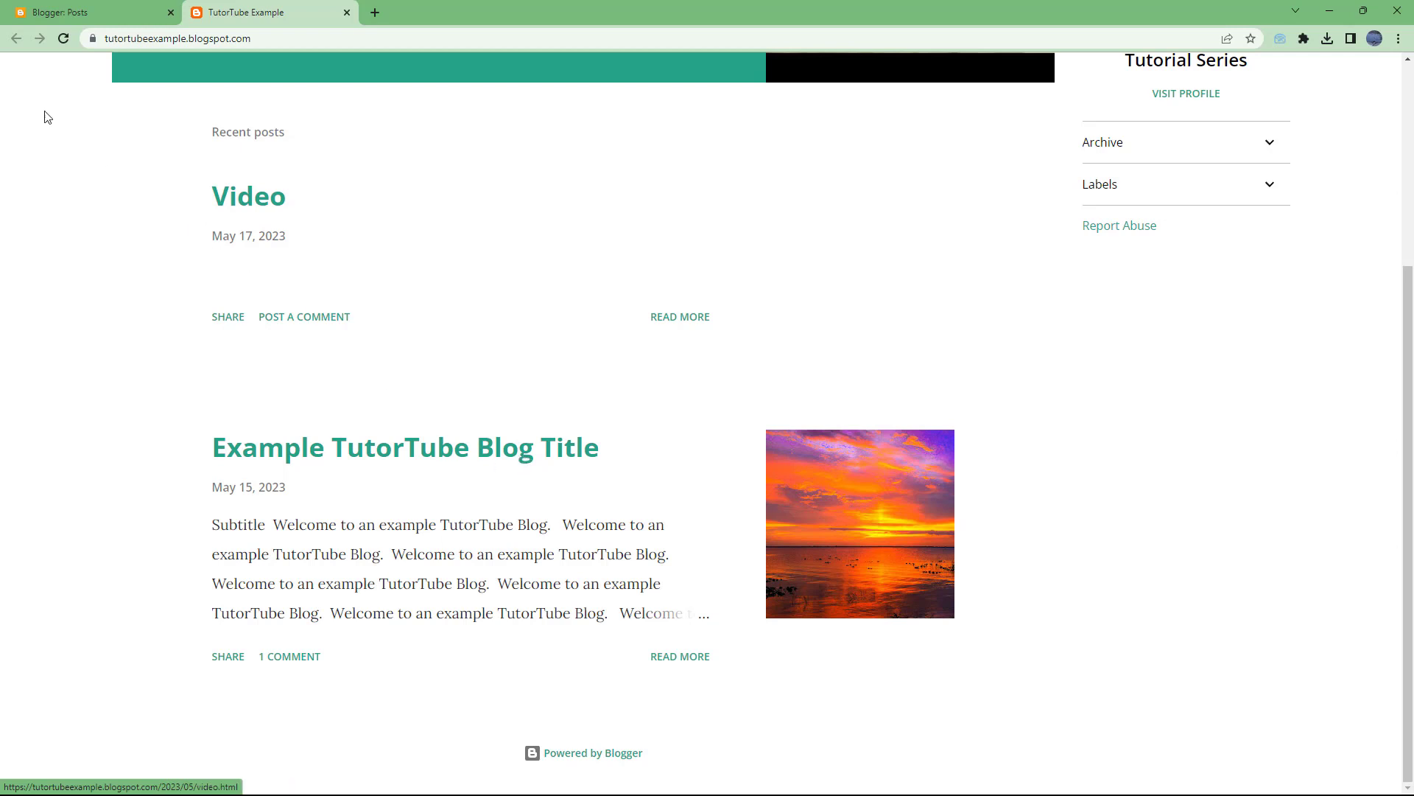
left_click(81, 13)
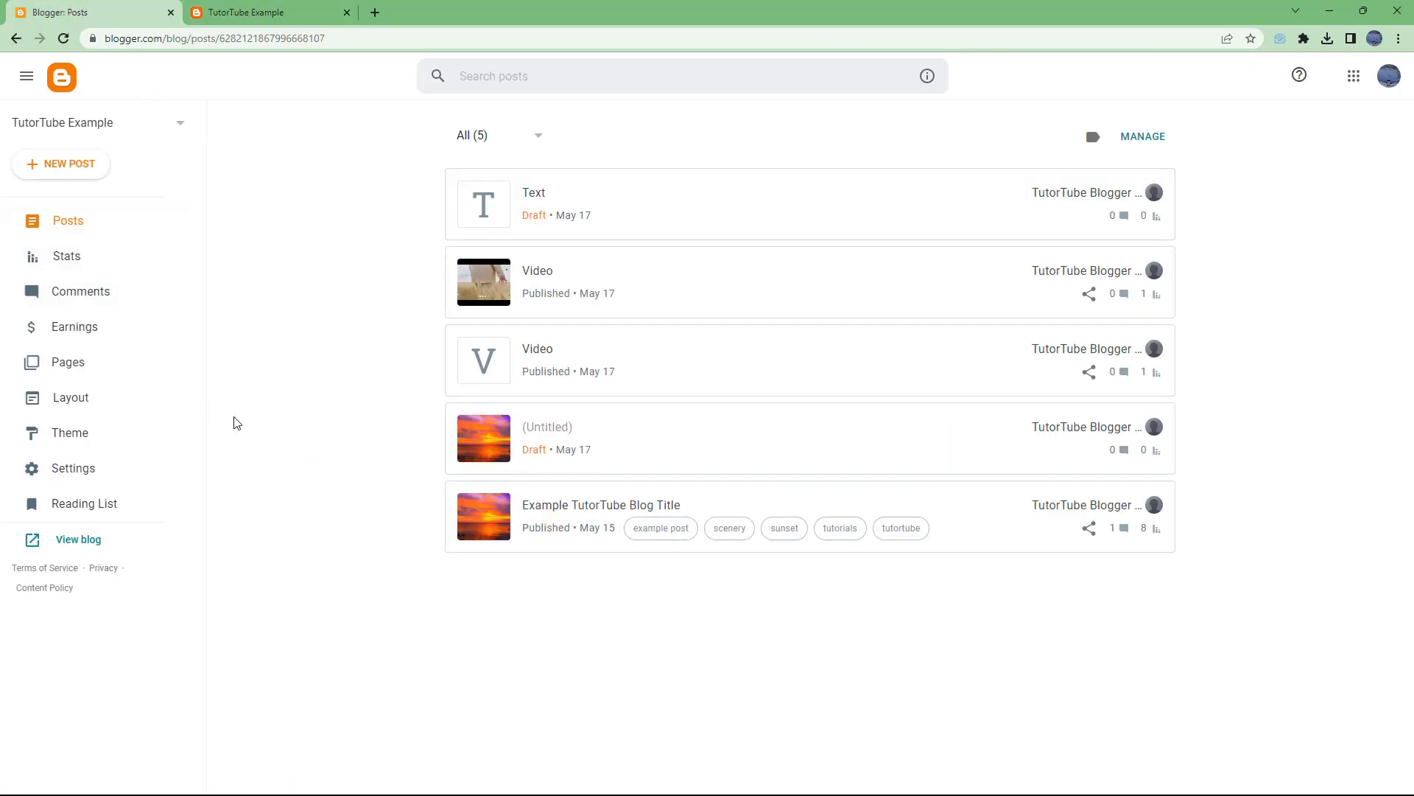
Go to Theme and start customizing the Notable Light theme
left_click(82, 442)
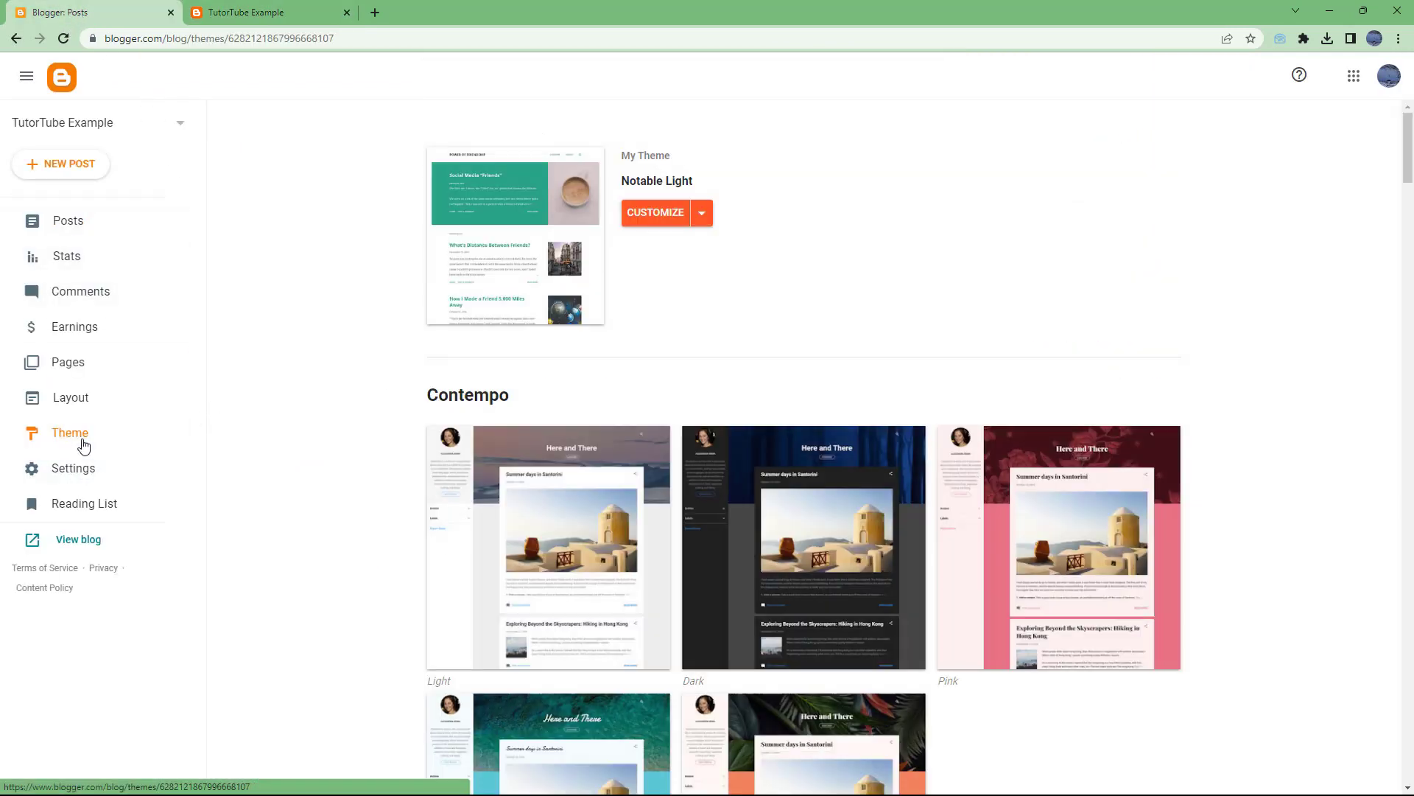
left_click(658, 215)
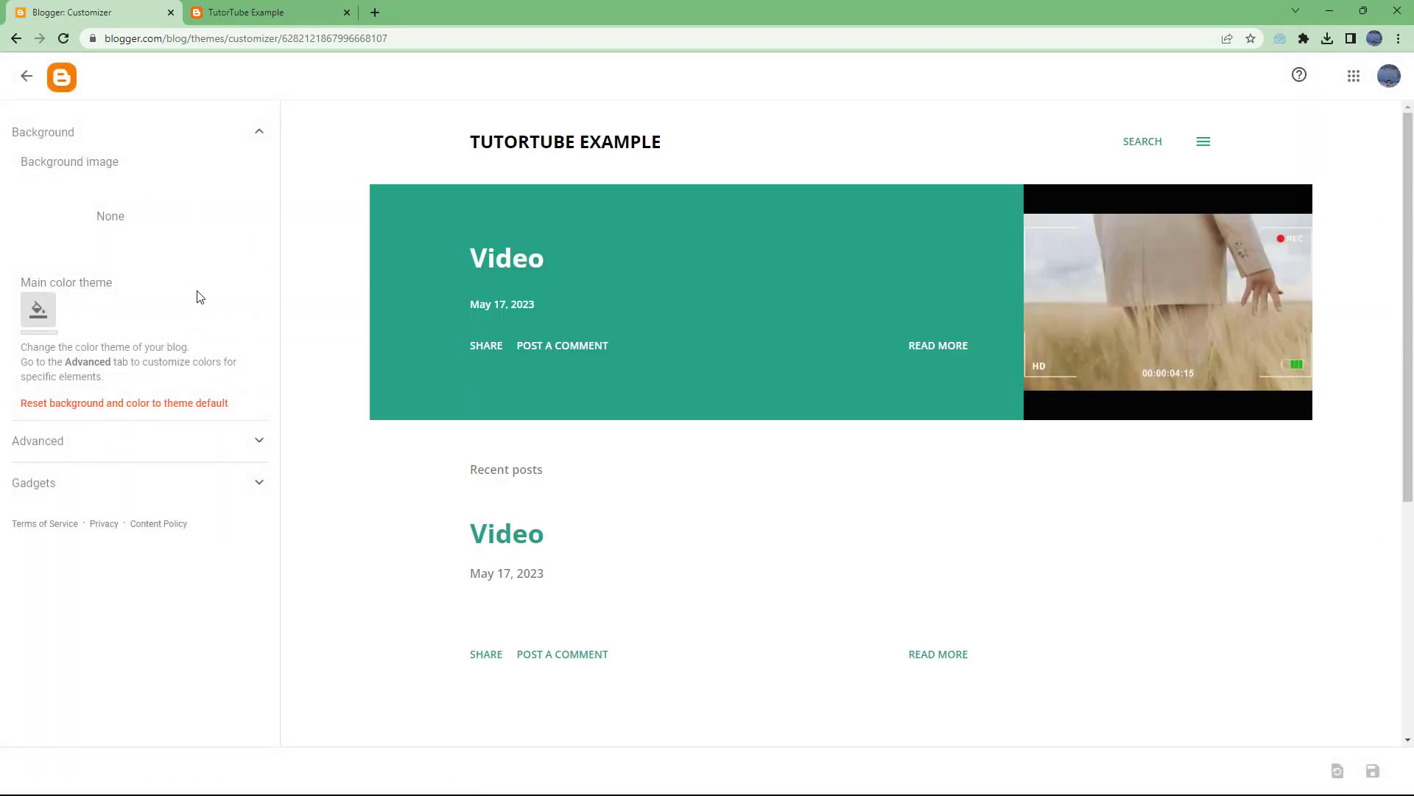
Expand the Advanced settings and choose Body as the area to customize
left_click(135, 446)
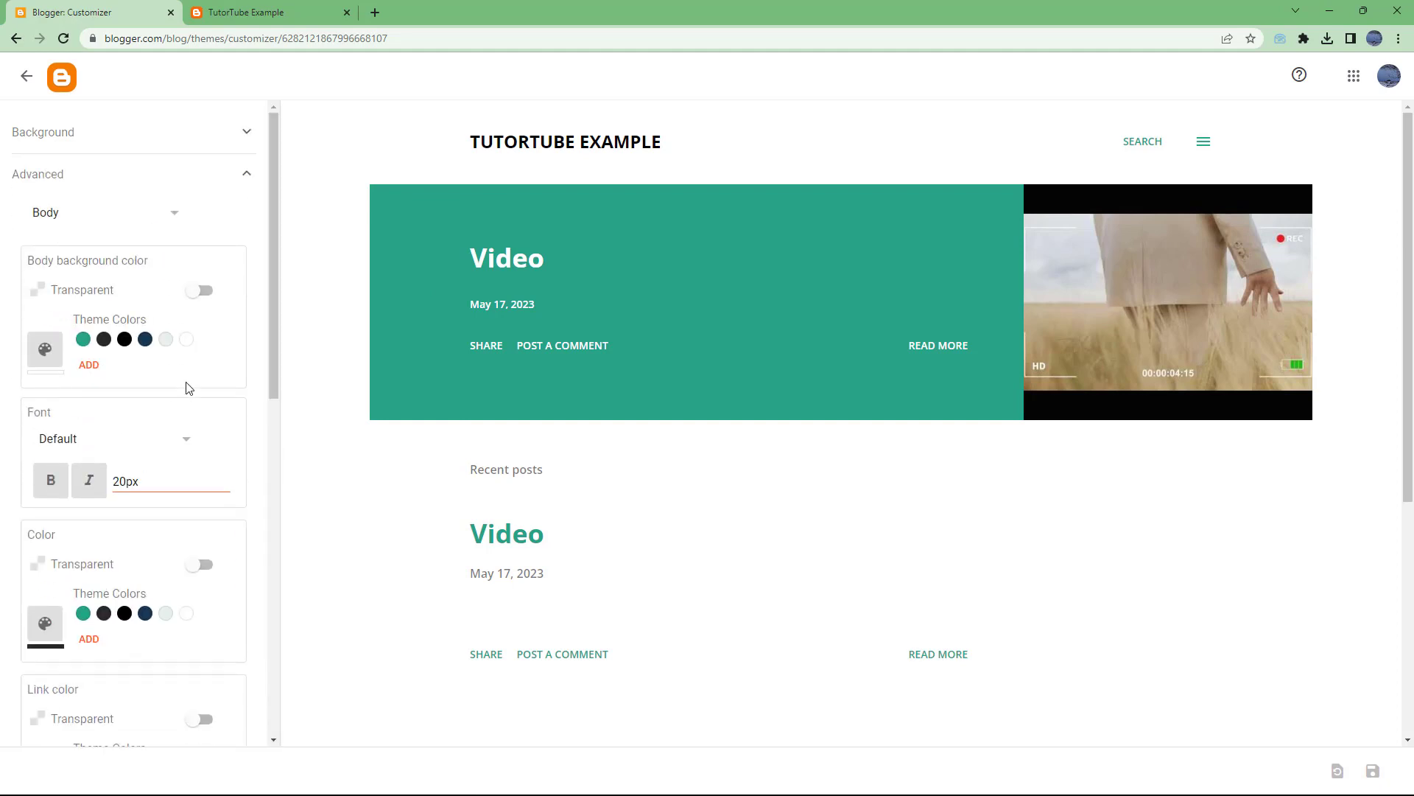
left_click(157, 216)
left_click_drag(179, 251, 201, 231)
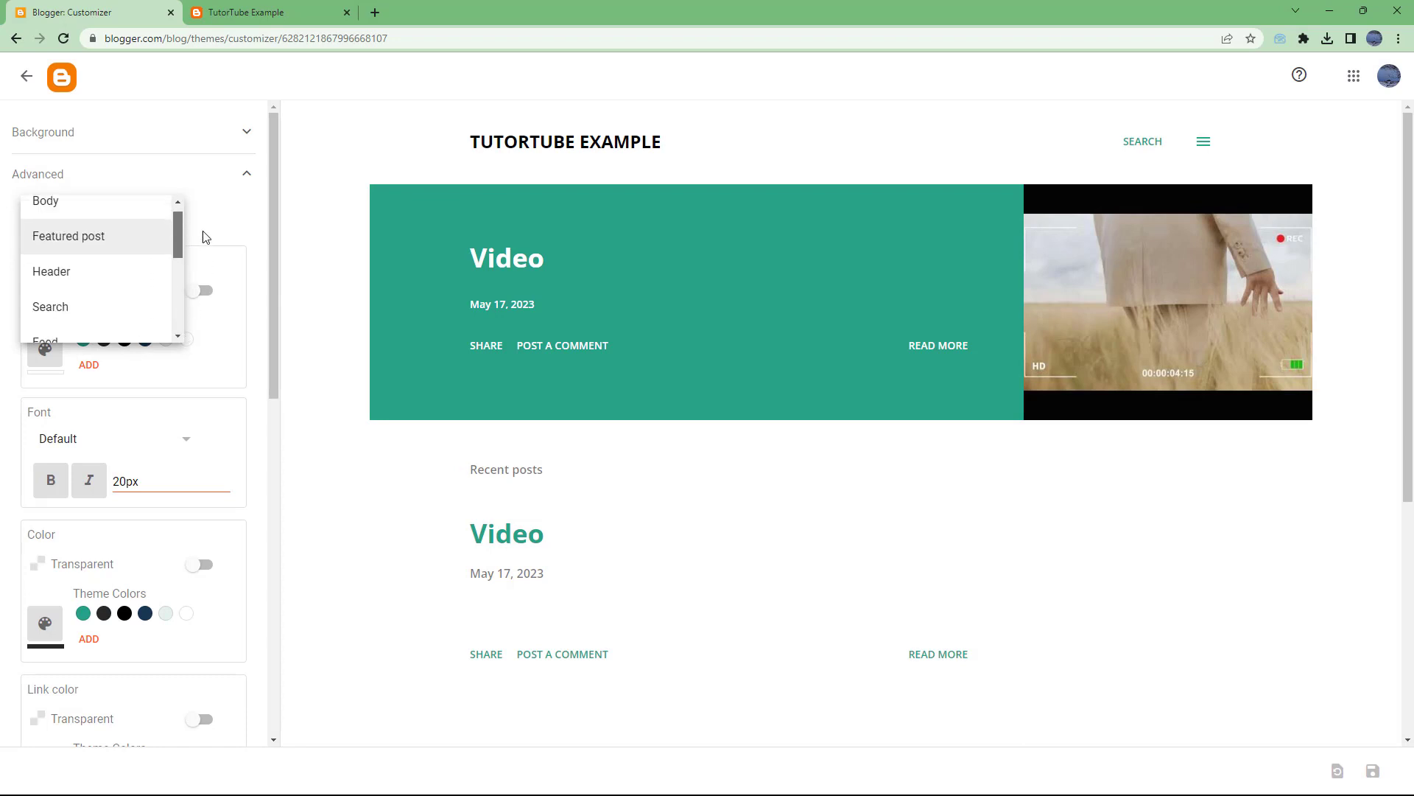
left_click(82, 217)
scroll(269, 252, "down", 1)
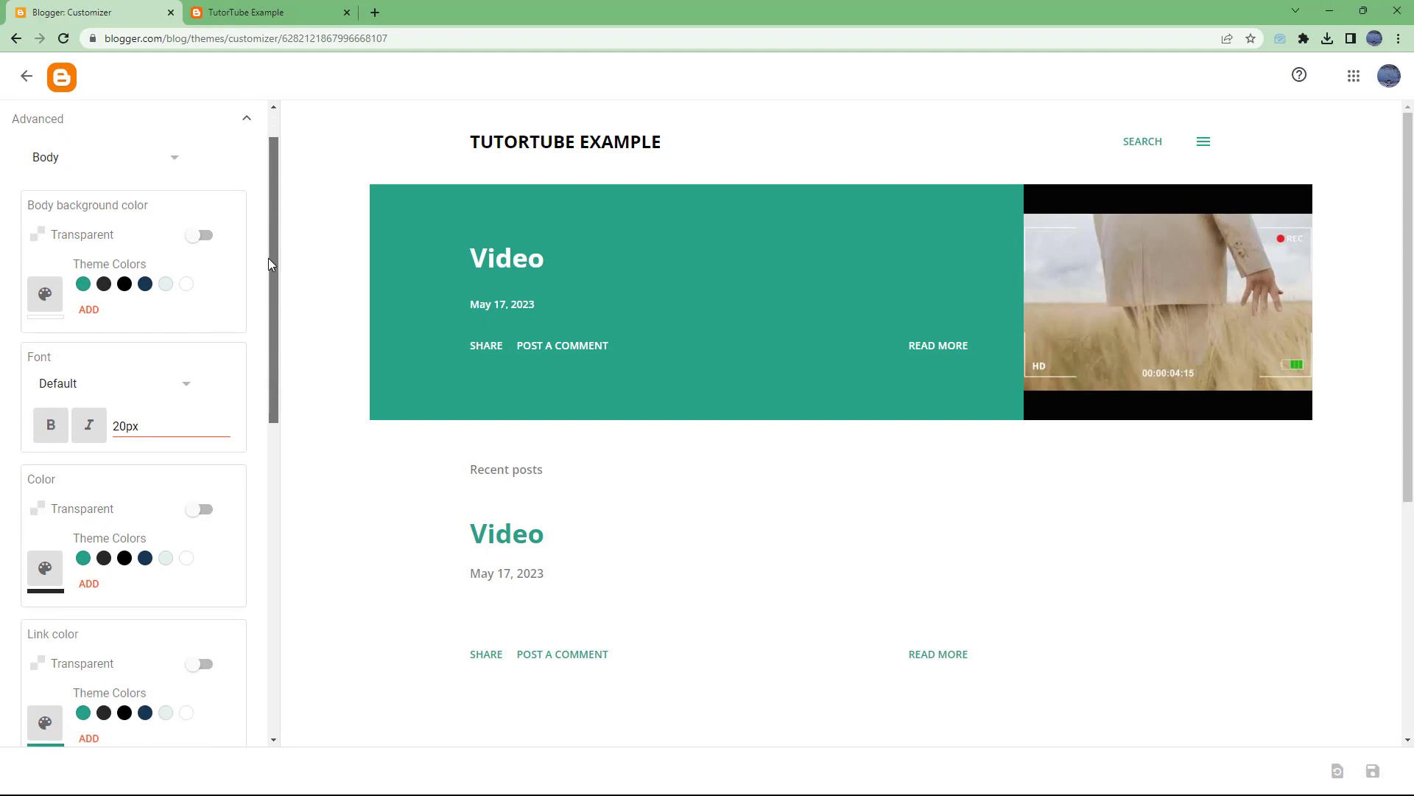
Try black, light and orange body backgrounds, settling on white
left_click(127, 252)
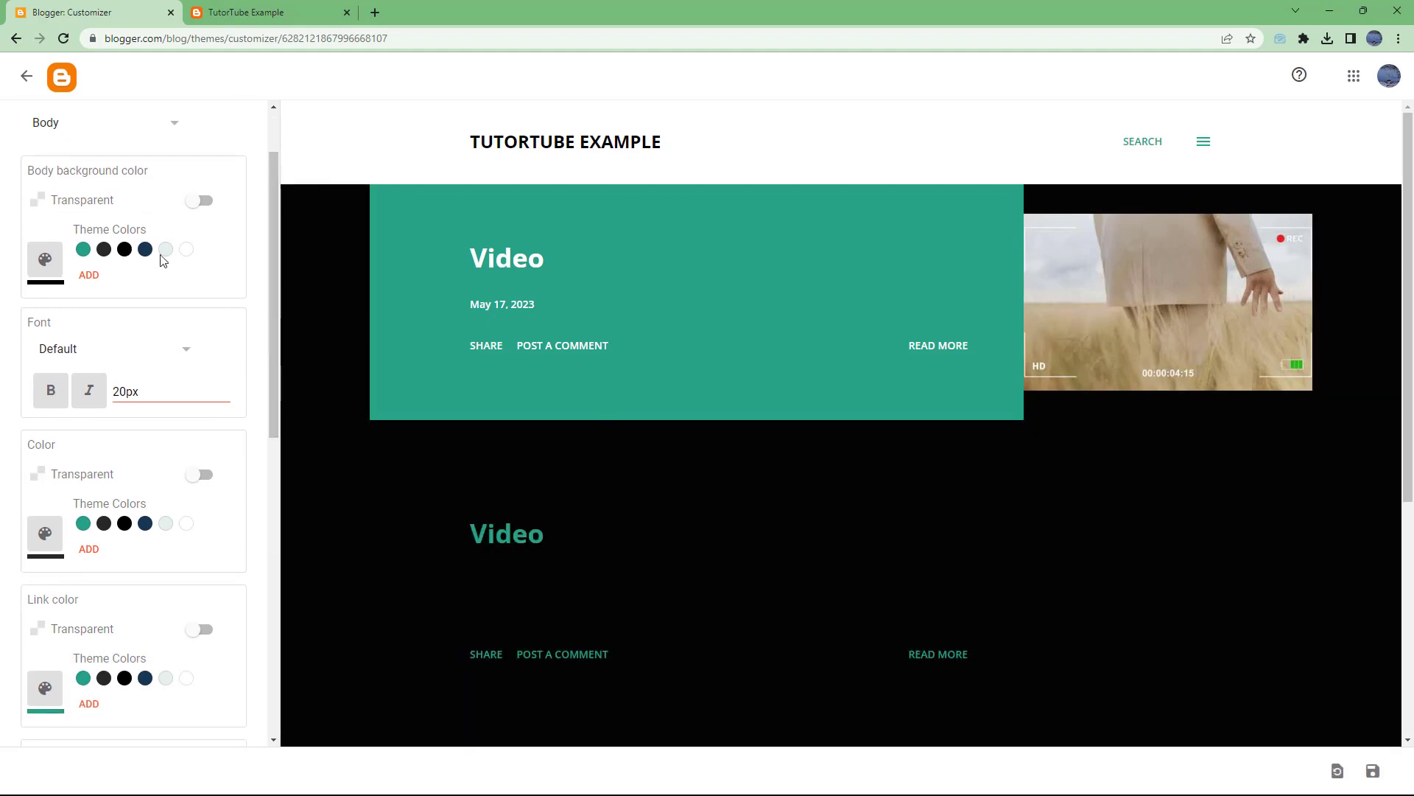
left_click(166, 250)
left_click(88, 275)
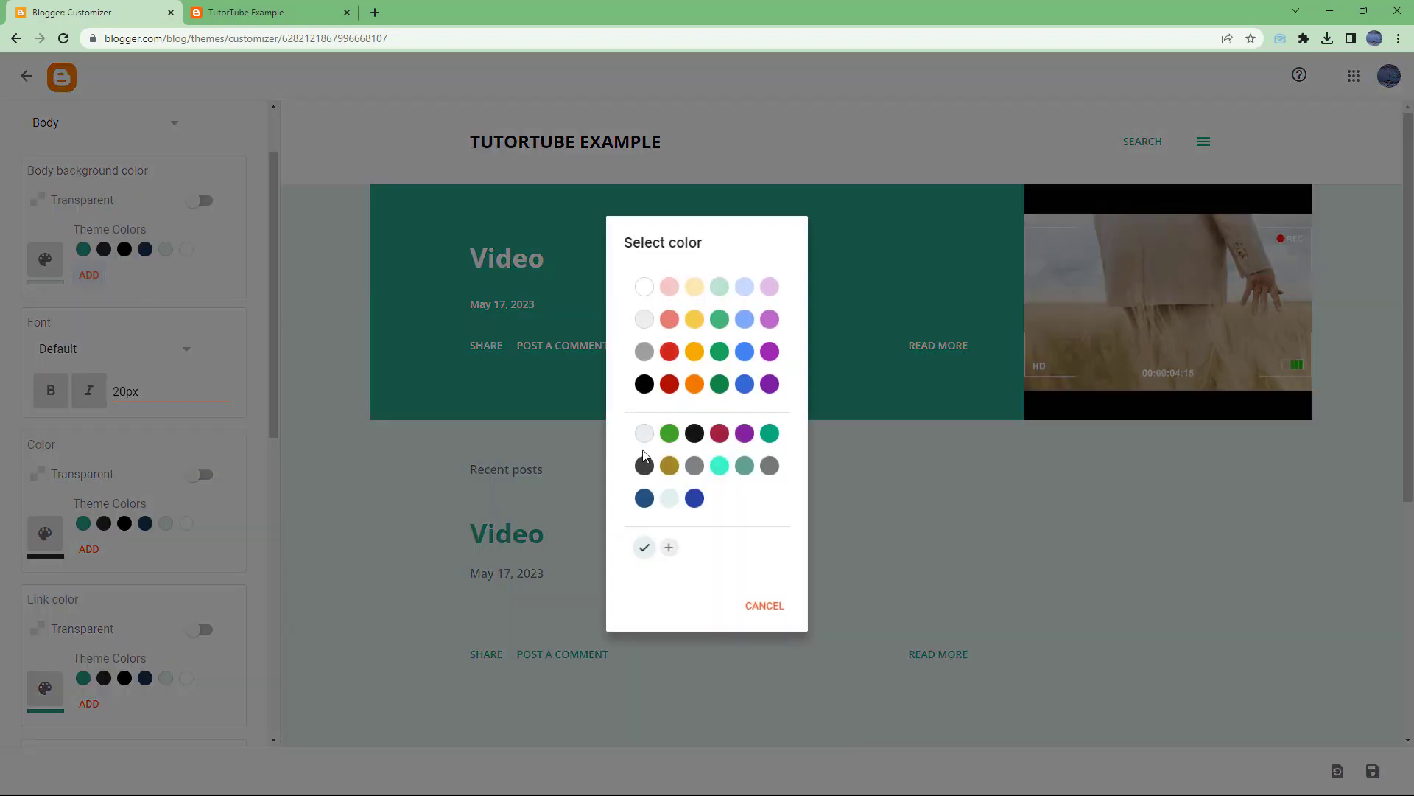
left_click(695, 386)
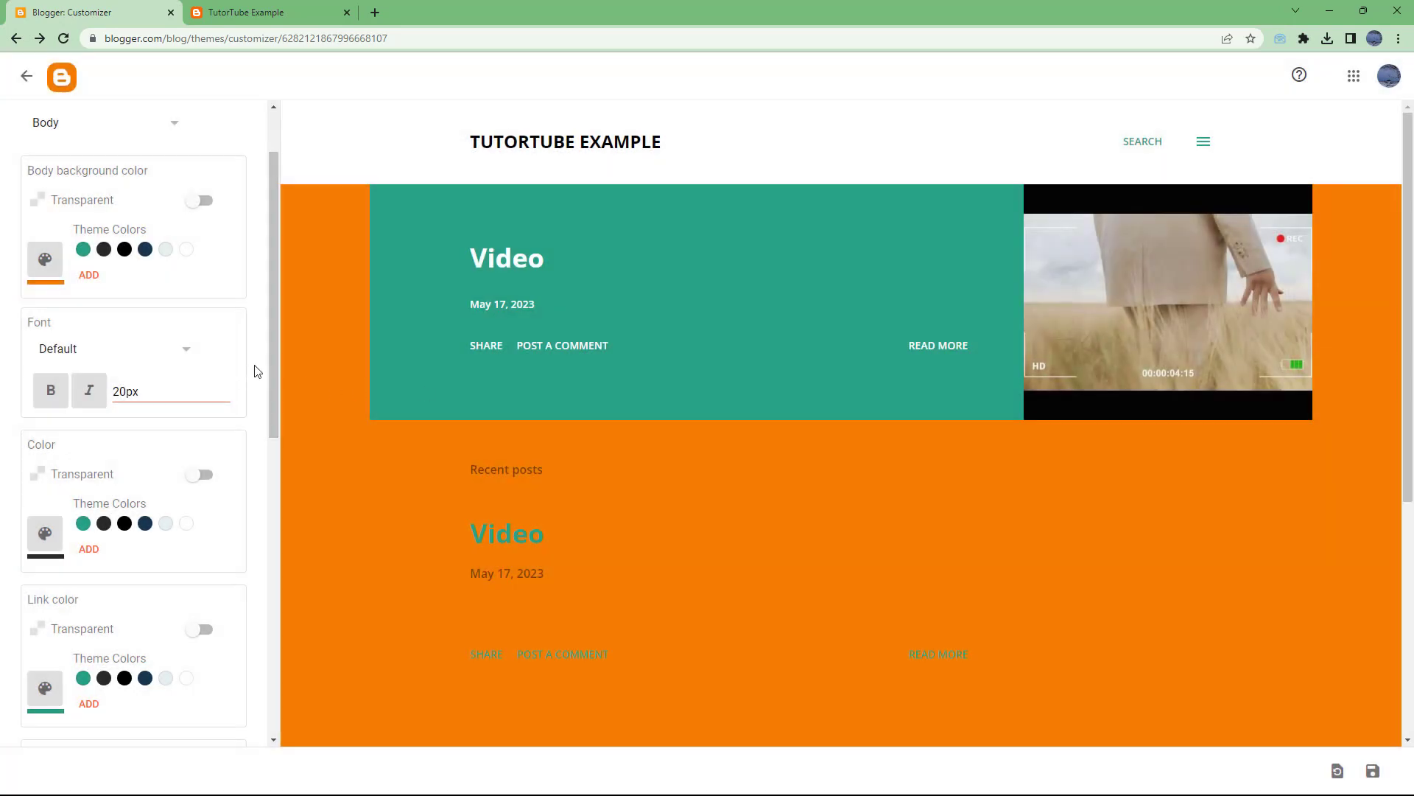
left_click(89, 276)
left_click(645, 291)
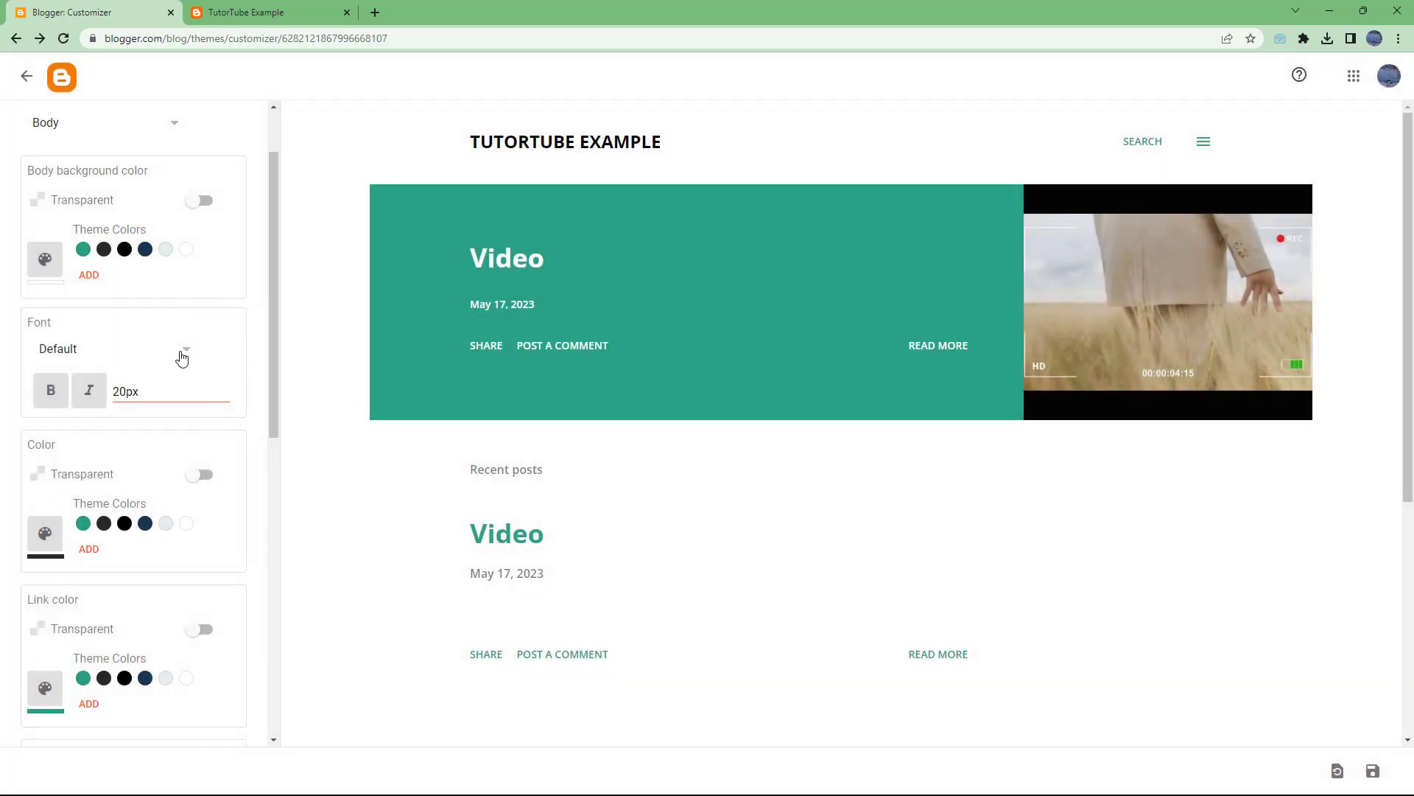
Set the body font to Georgia, leaving the text colour non-transparent
left_click(182, 357)
left_click(83, 453)
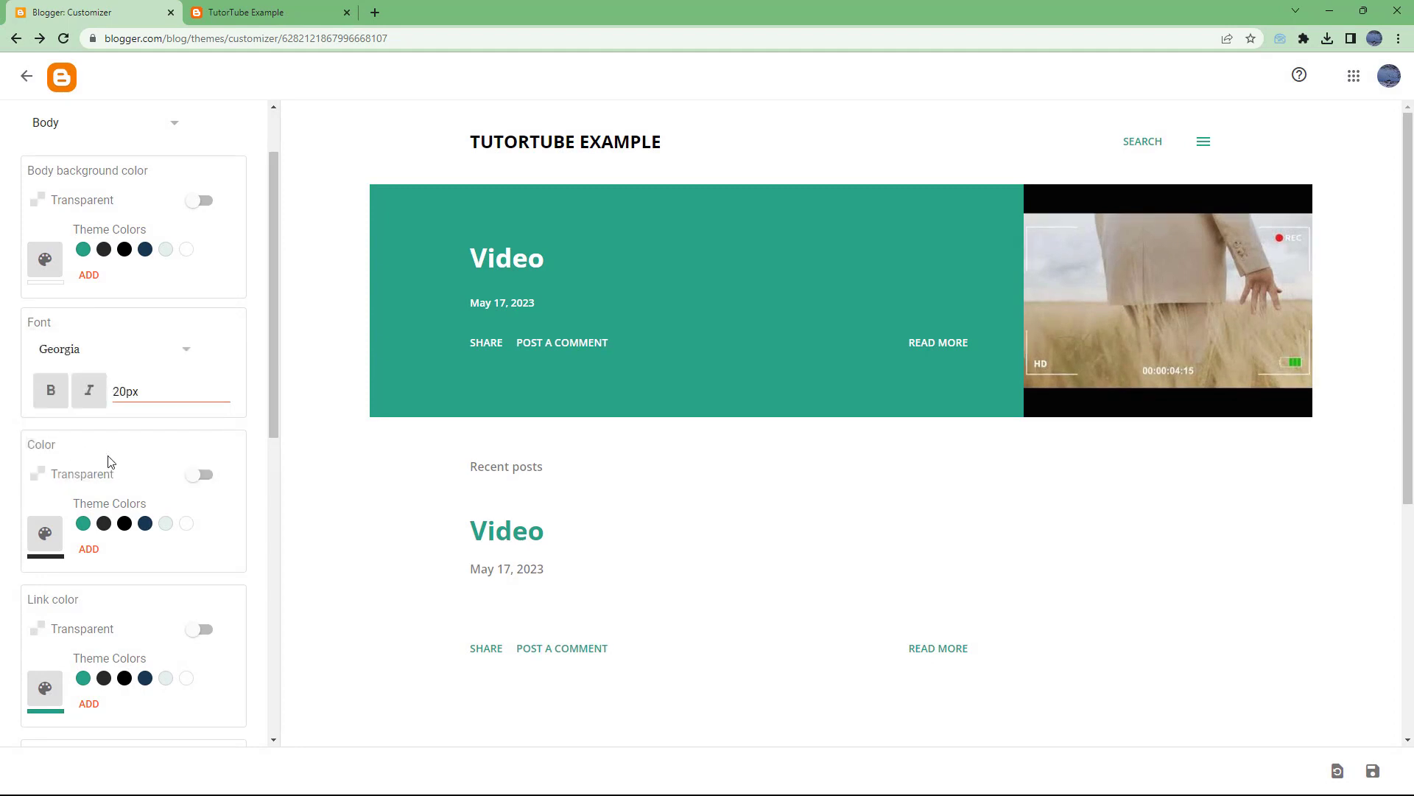
left_click(206, 476)
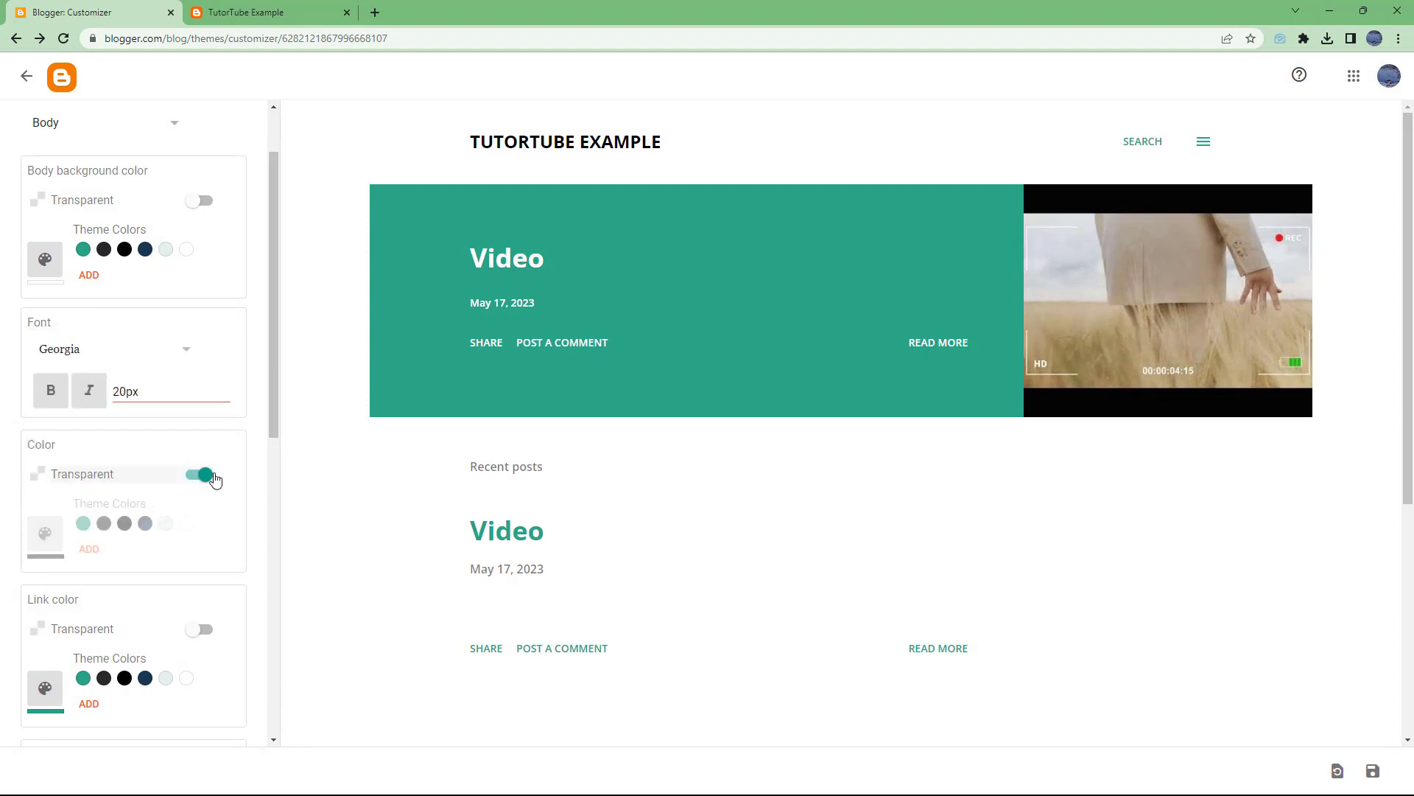
left_click(205, 475)
Make visited links navy after trying black, transparent and a light colour
scroll(118, 442, "down", 7)
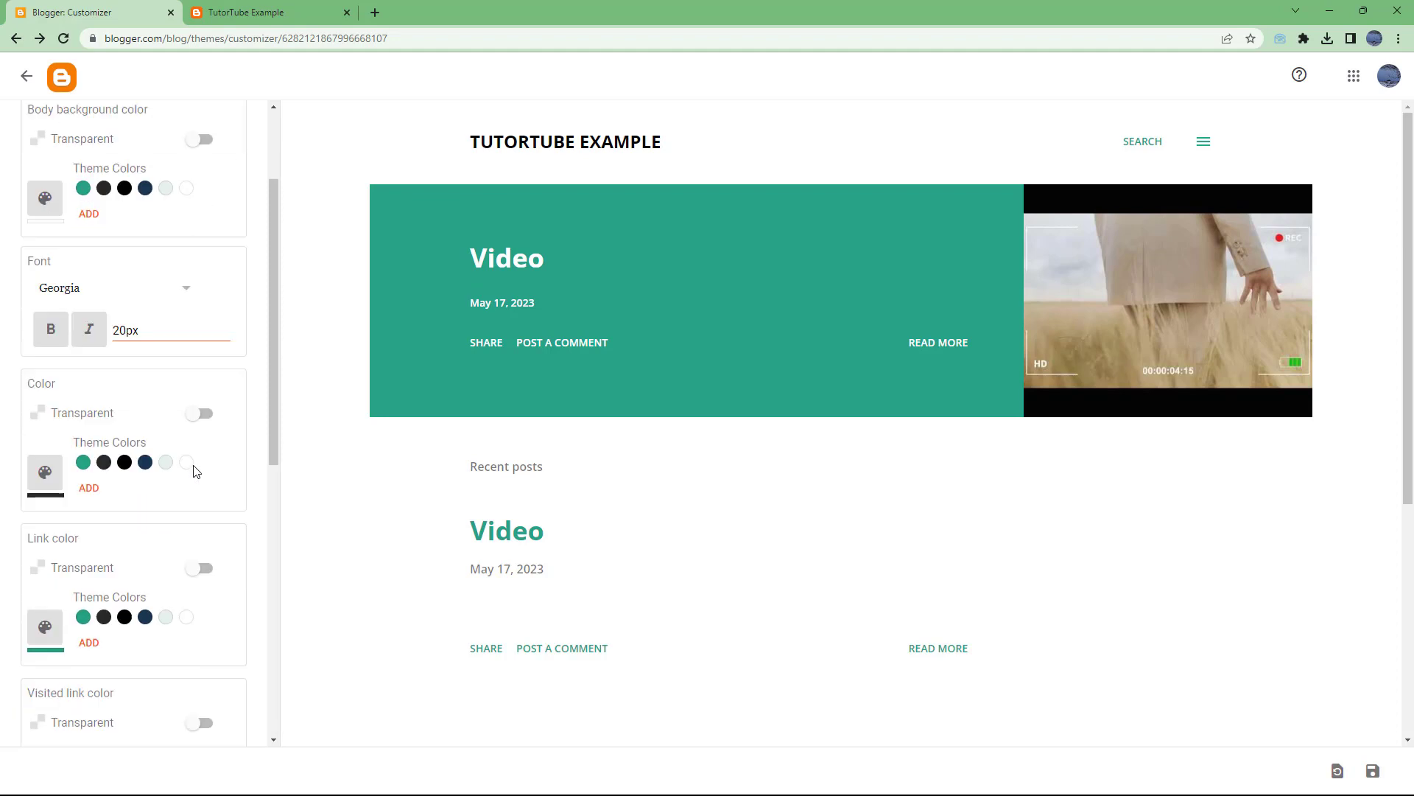
left_click(124, 318)
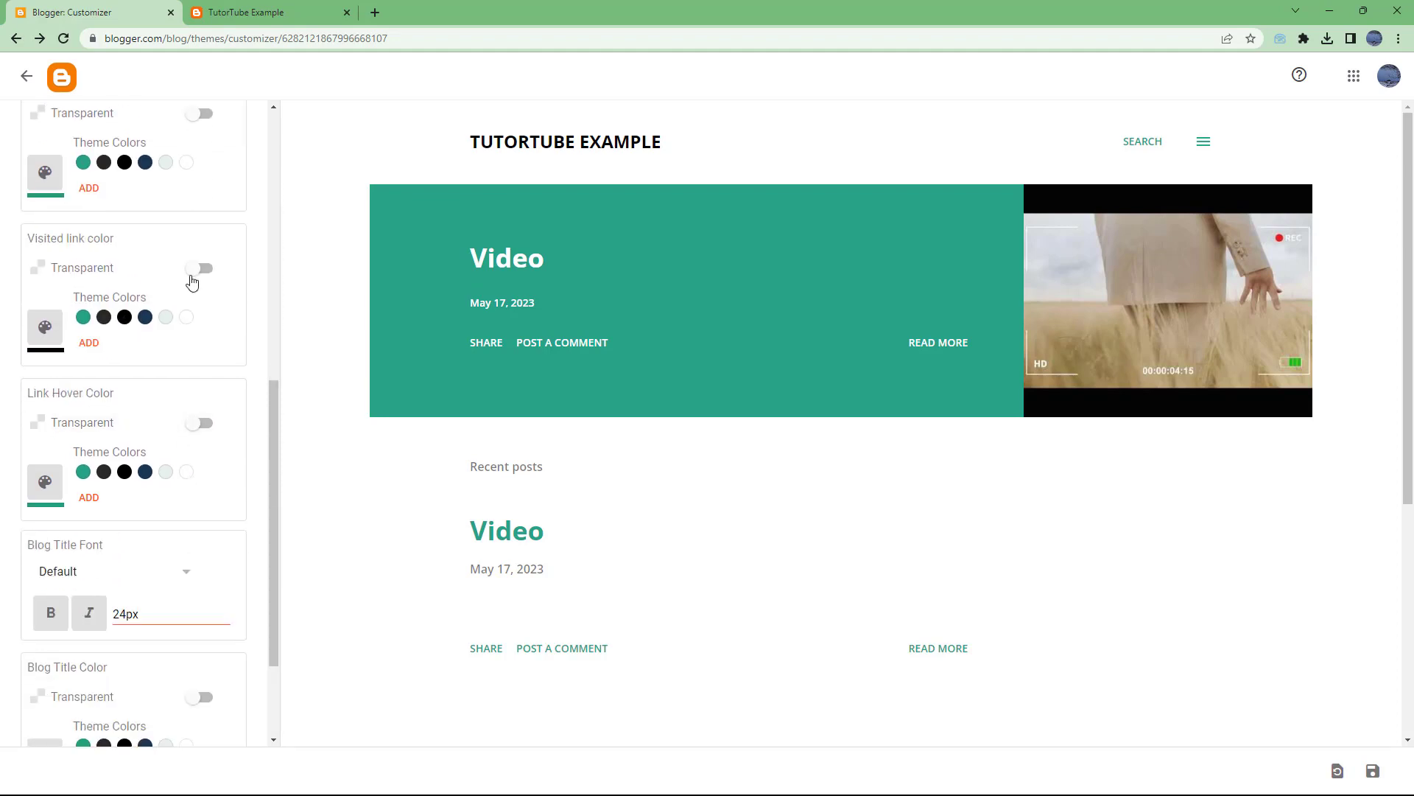
left_click(204, 267)
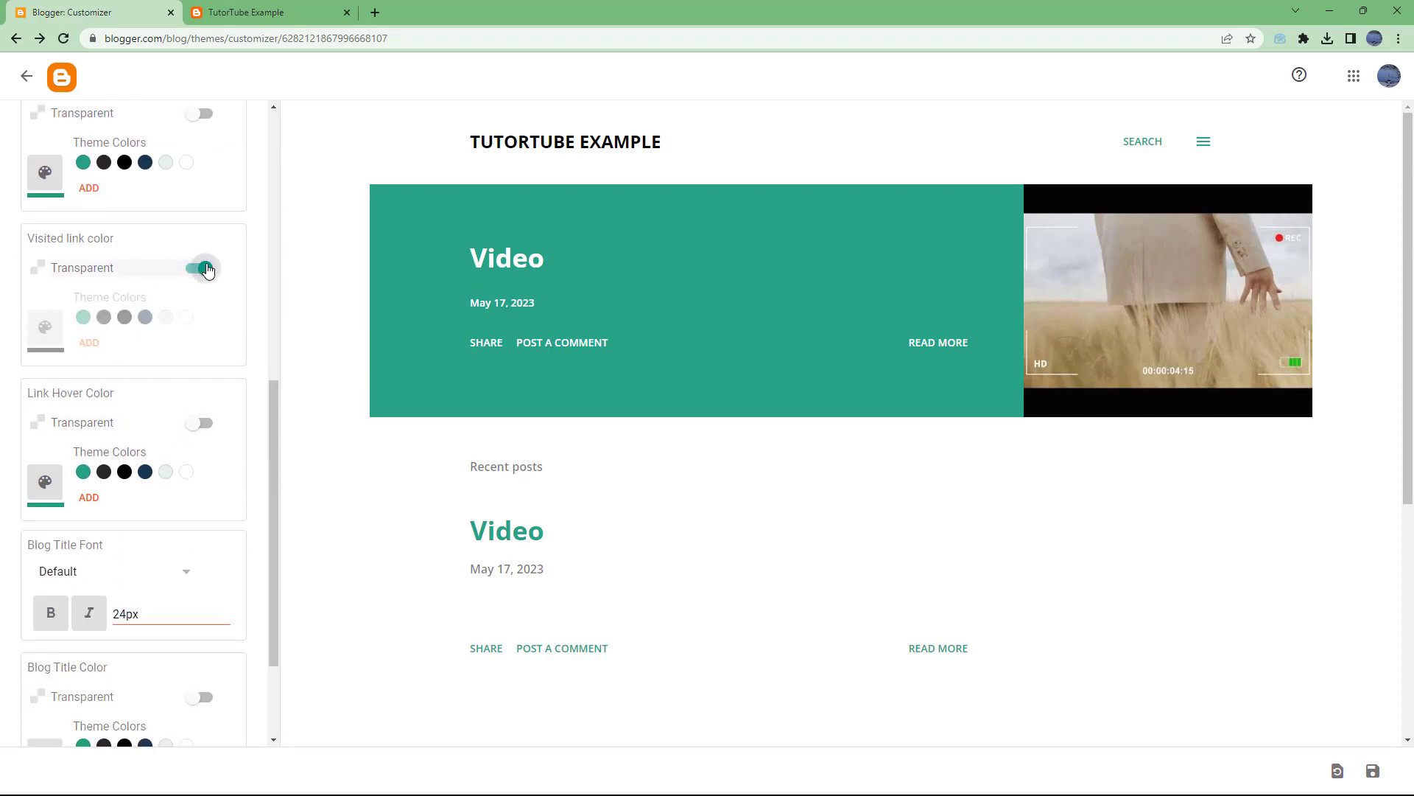
left_click(203, 267)
left_click(165, 317)
left_click(145, 318)
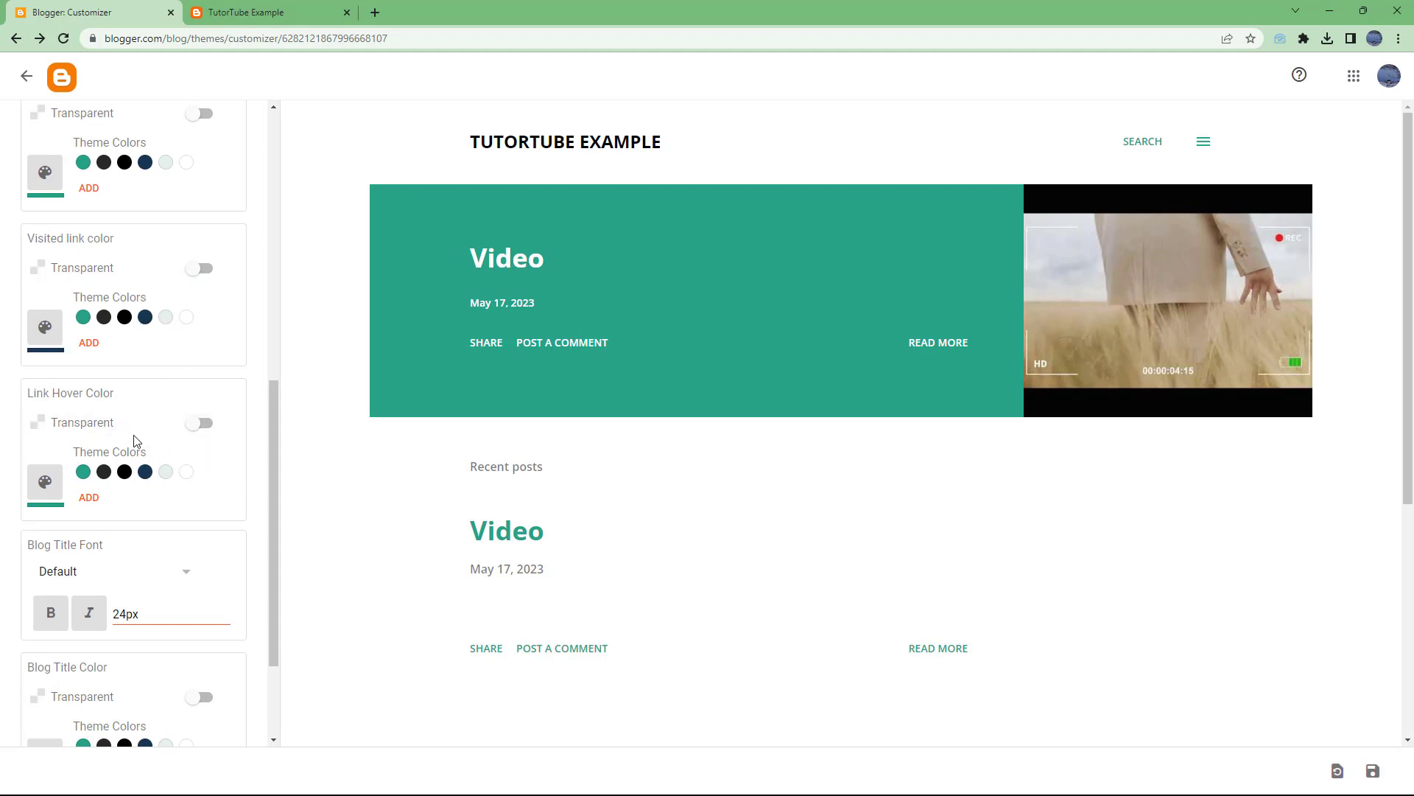
scroll(117, 398, "down", 1)
scroll(493, 544, "down", 1)
scroll(533, 539, "down", 3)
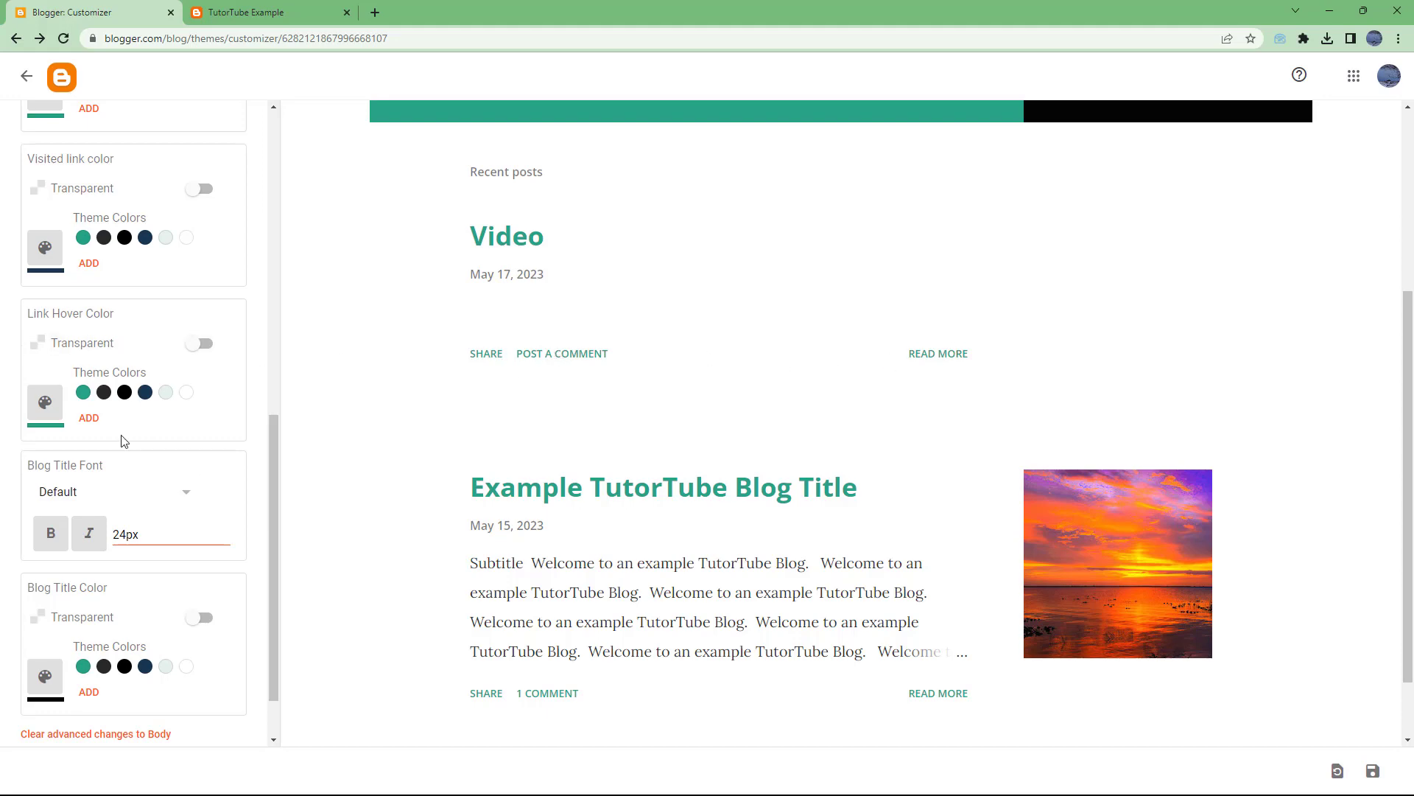
scroll(155, 414, "down", 1)
scroll(565, 479, "up", 4)
scroll(166, 508, "up", 4)
scroll(166, 508, "down", 4)
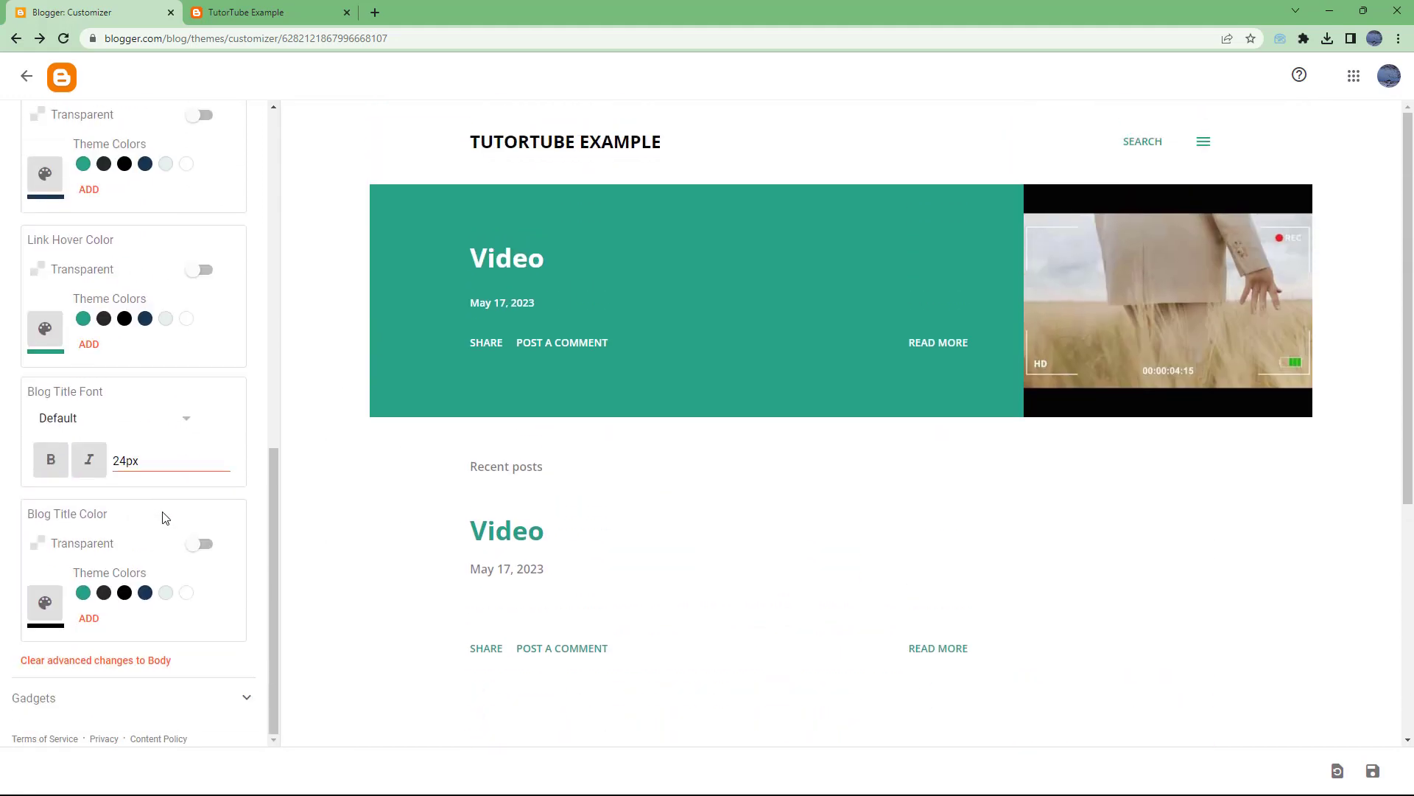
Set the blog title font to Cambria after briefly trying Arial
left_click(176, 427)
left_click(104, 454)
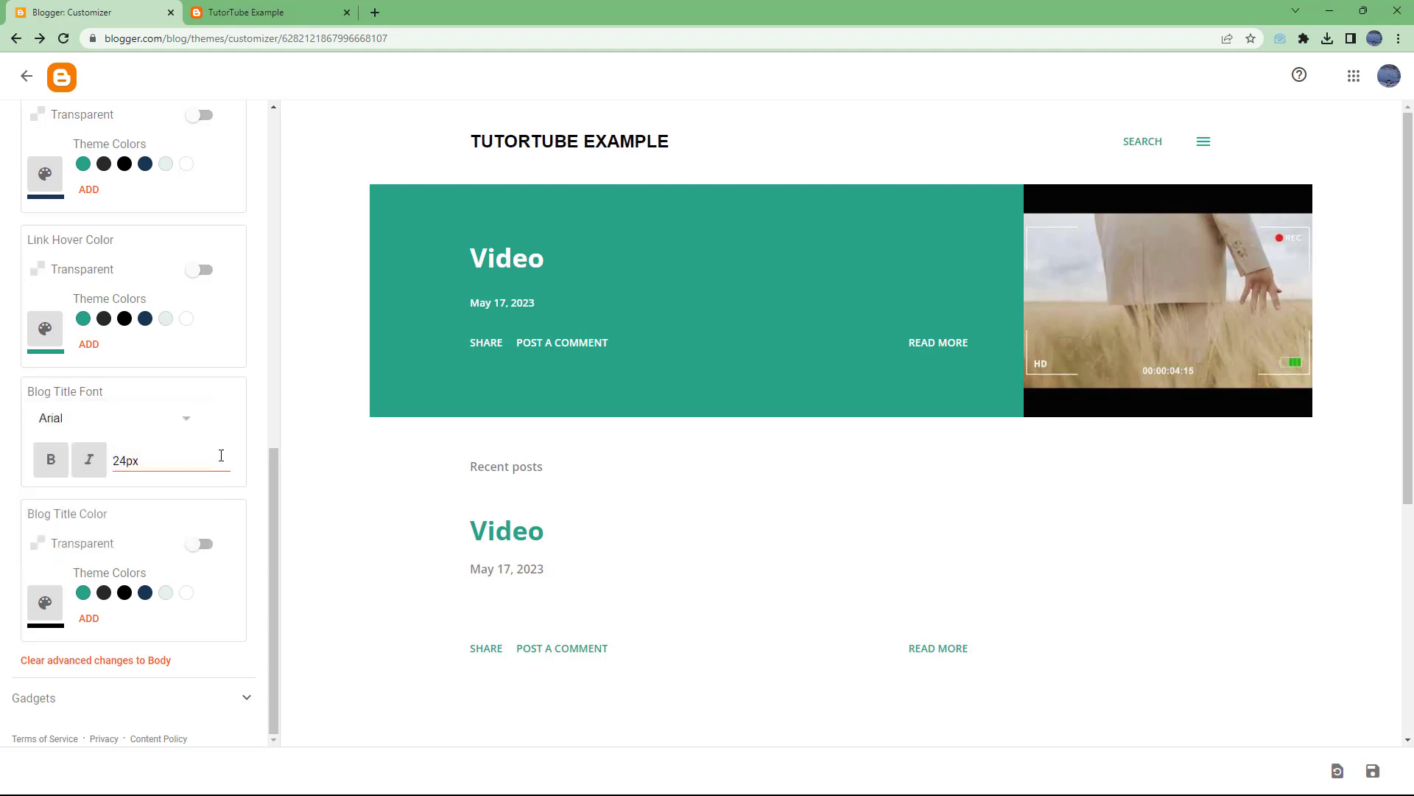
left_click(180, 418)
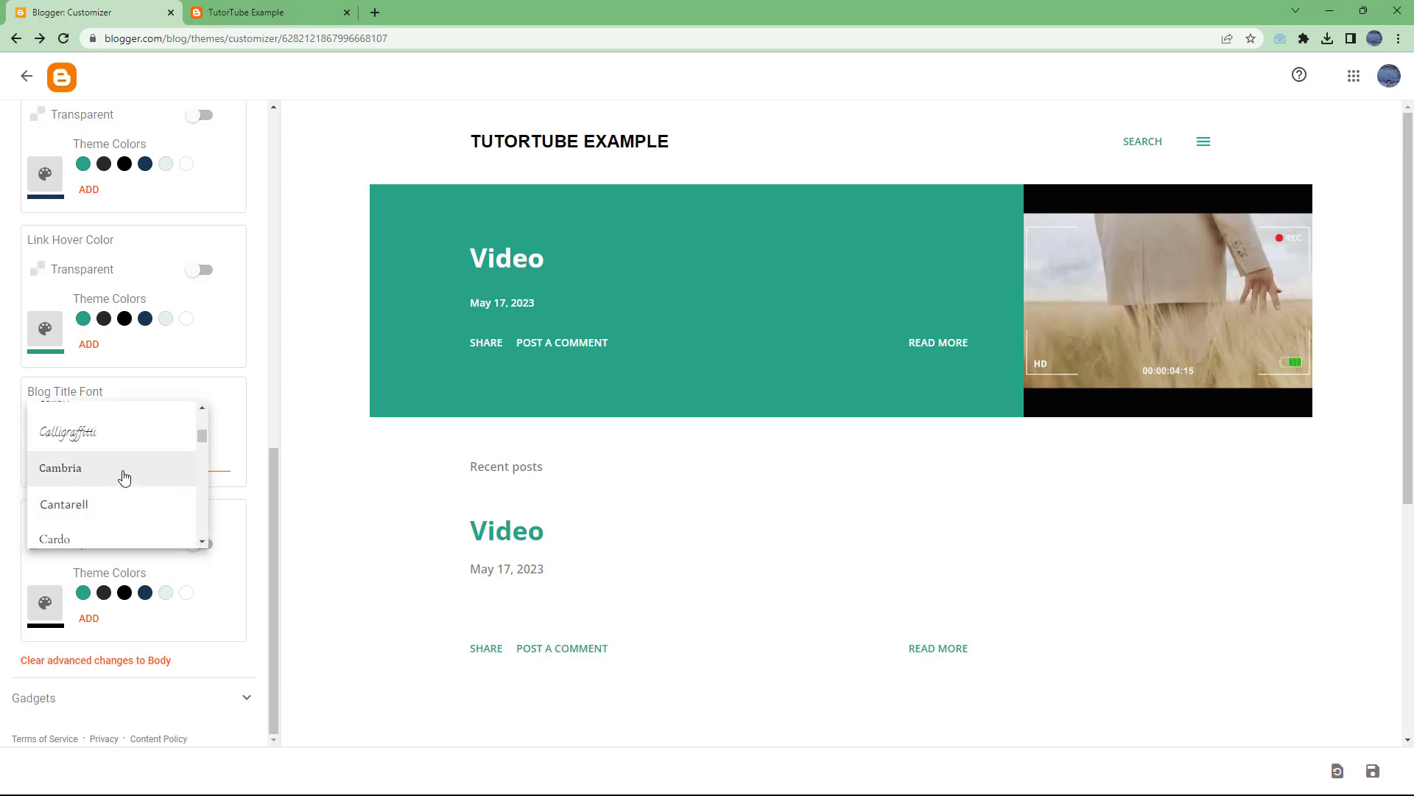
left_click(137, 475)
Change the blog title font size to 40px
left_click_drag(152, 463, 89, 465)
type("300")
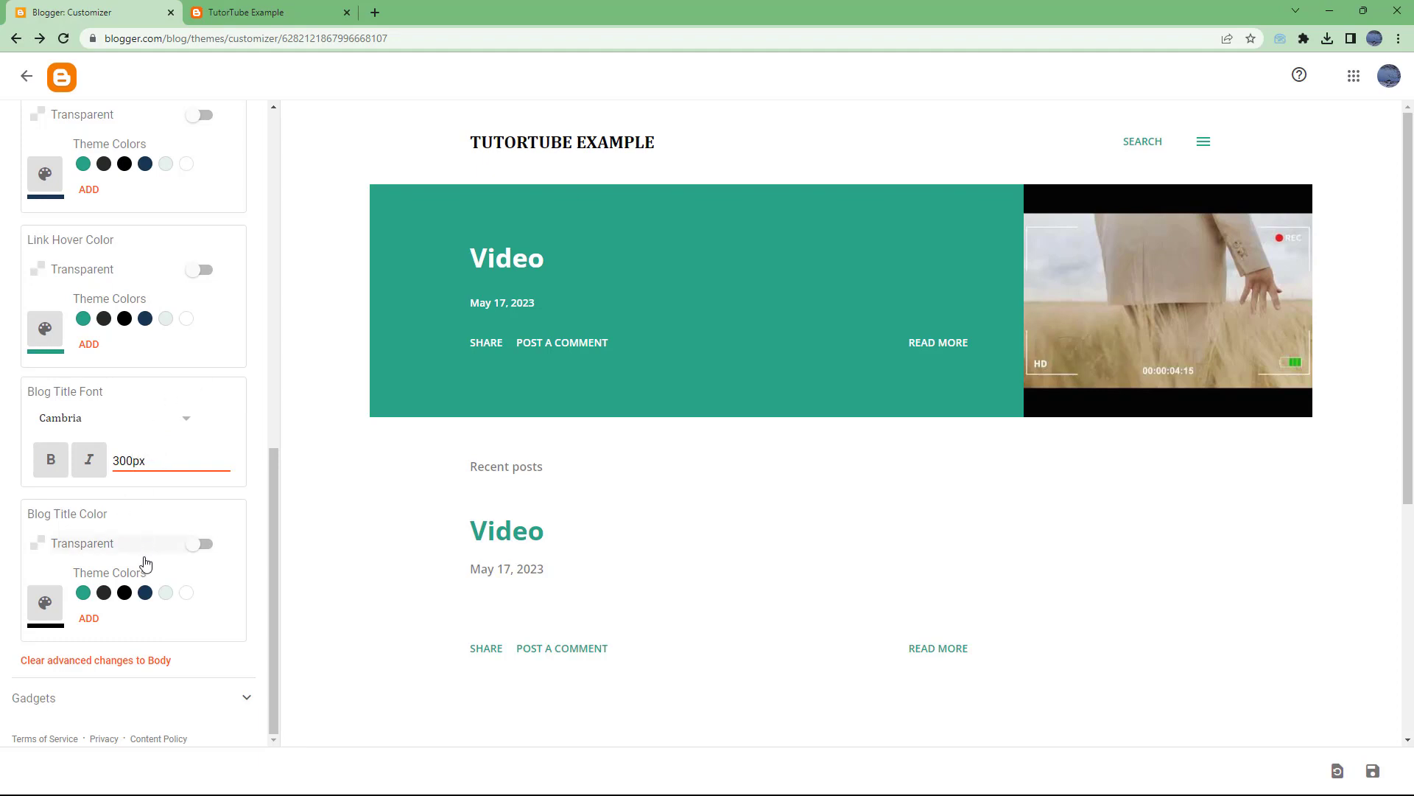
double_click(155, 459)
type("6")
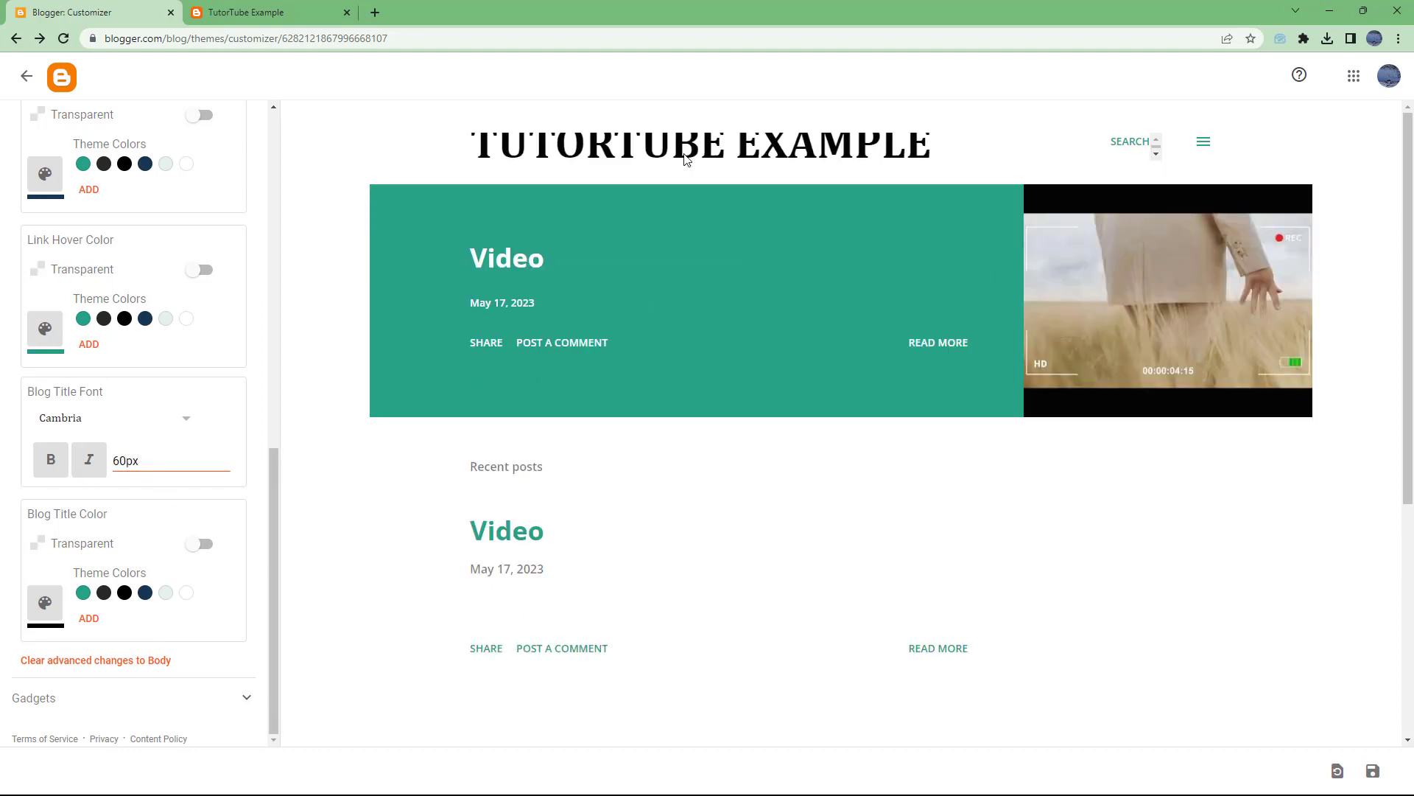
left_click_drag(147, 458, 101, 464)
left_click(144, 457)
key("Left")
key("Left")
key("BackSpace")
key("BackSpace")
type("40")
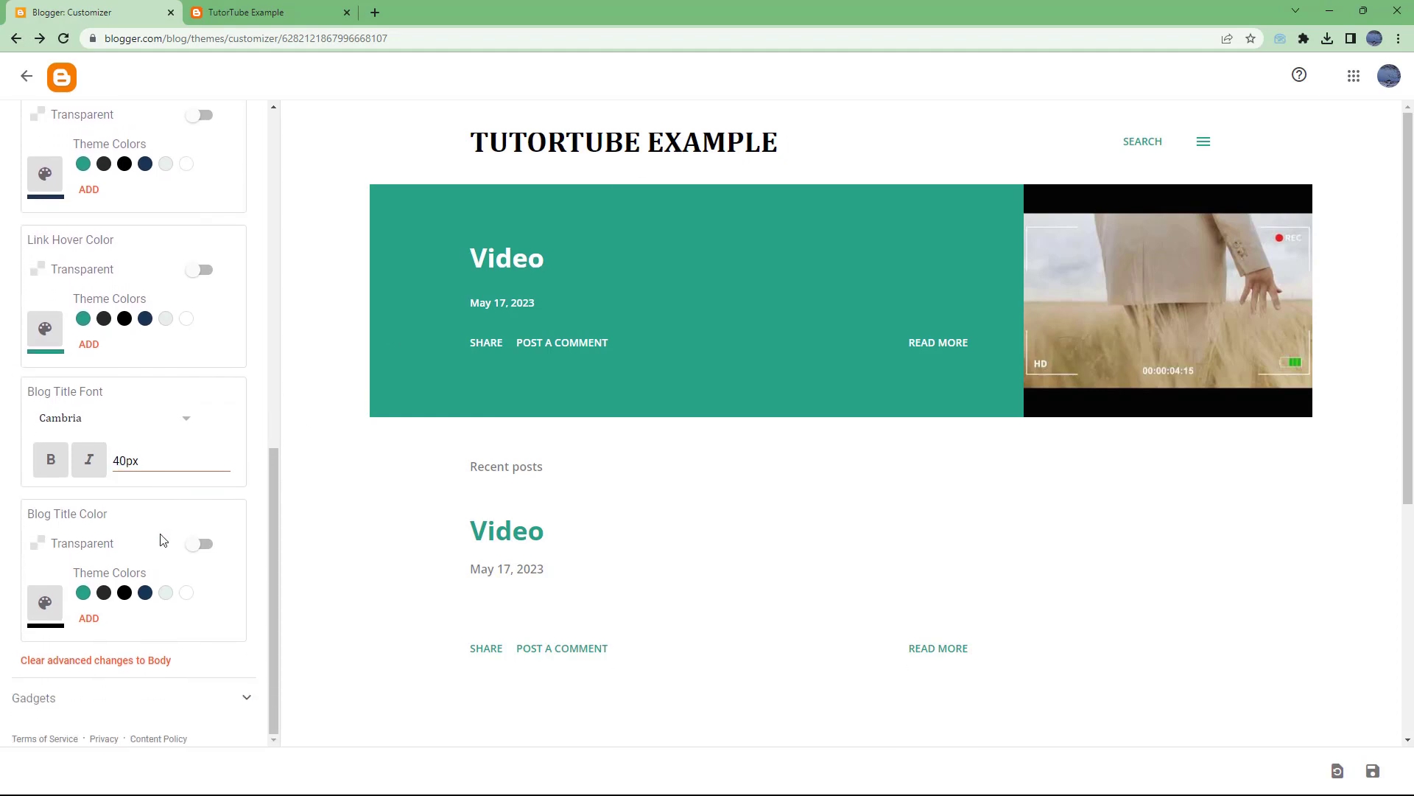
Try bold/italic and title colours ending on teal, then clear all advanced Body changes
left_click(88, 462)
left_click(52, 460)
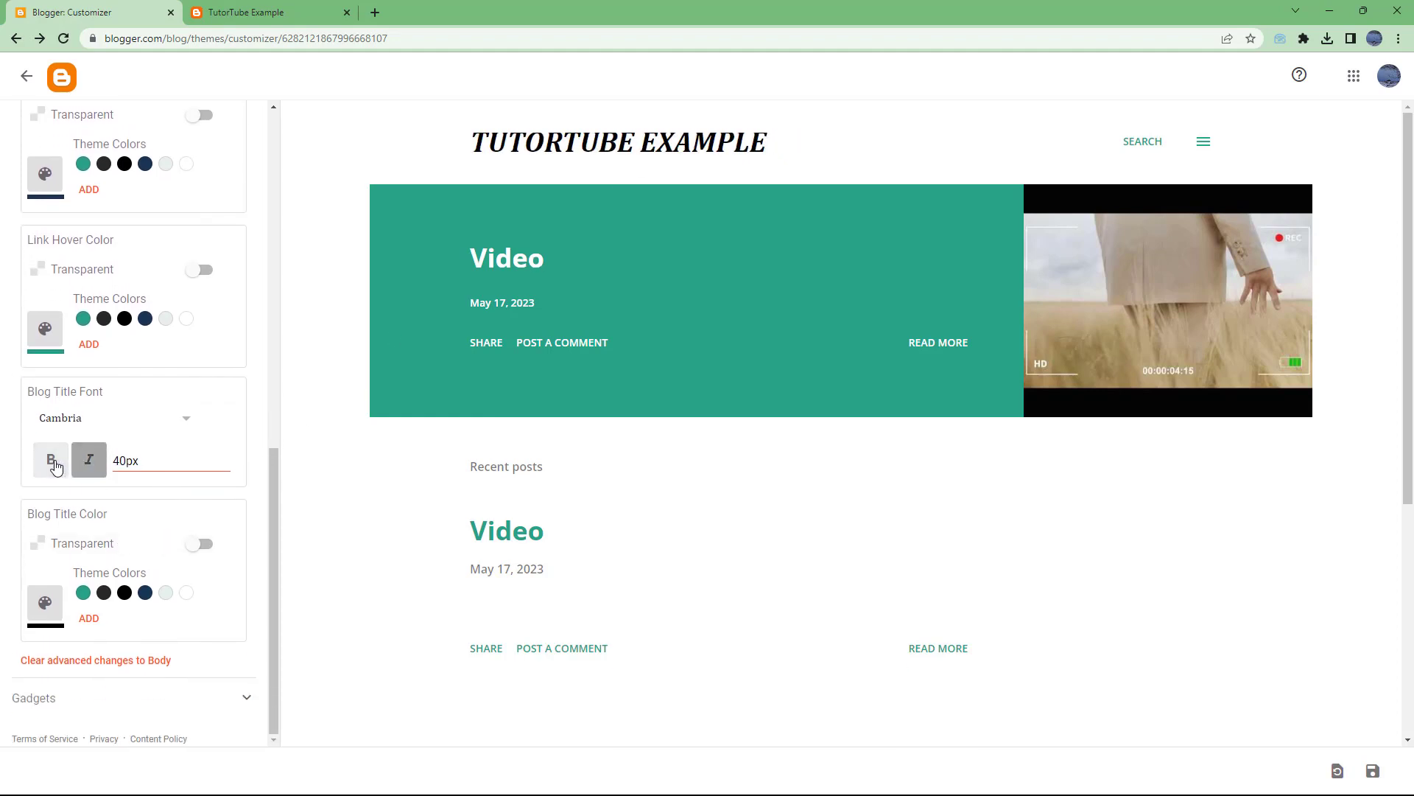
left_click(90, 460)
left_click(51, 459)
left_click(146, 594)
left_click(164, 594)
left_click(105, 594)
left_click(84, 594)
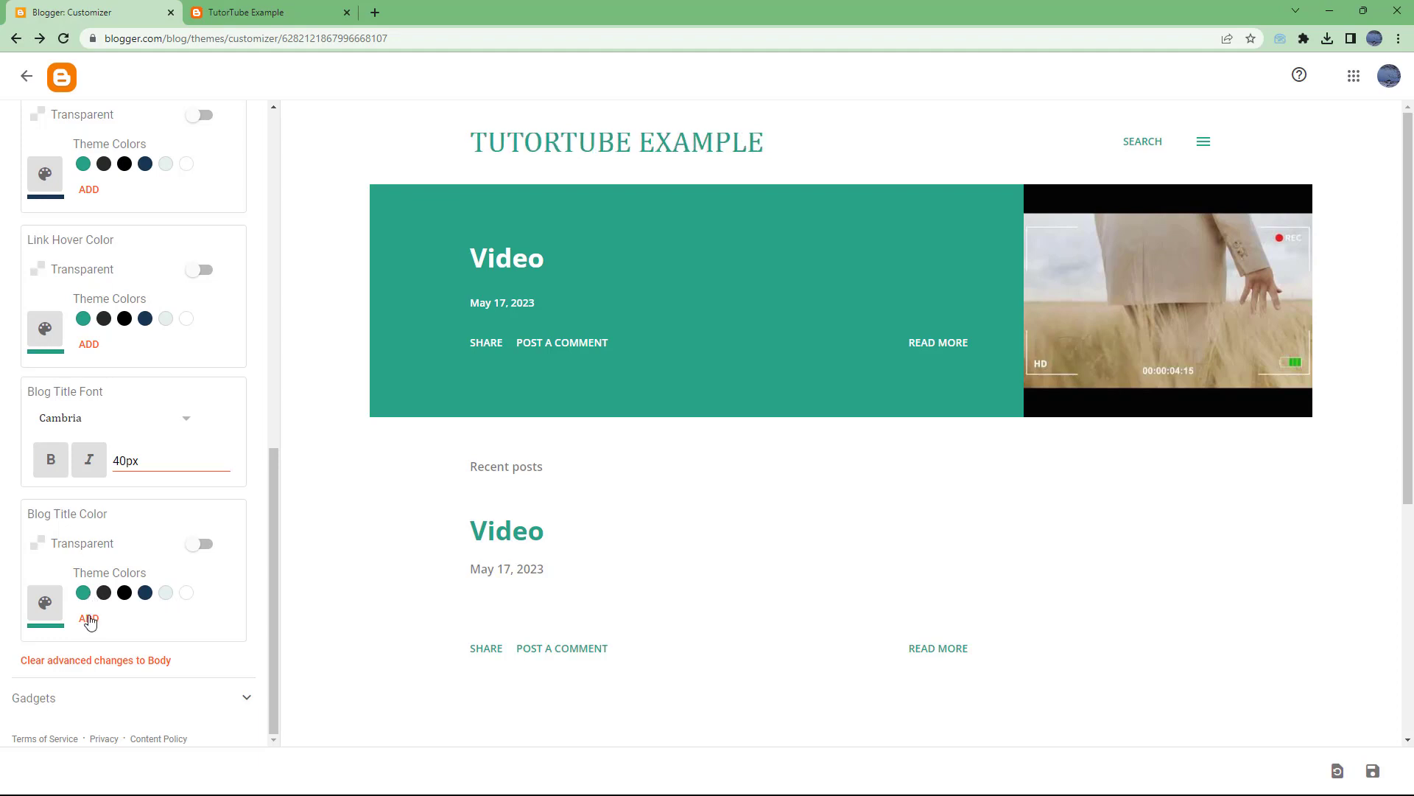
left_click(131, 668)
Switch to the Featured post area and try its colour swatches and title transparency
left_click_drag(267, 553, 280, 224)
left_click(103, 202)
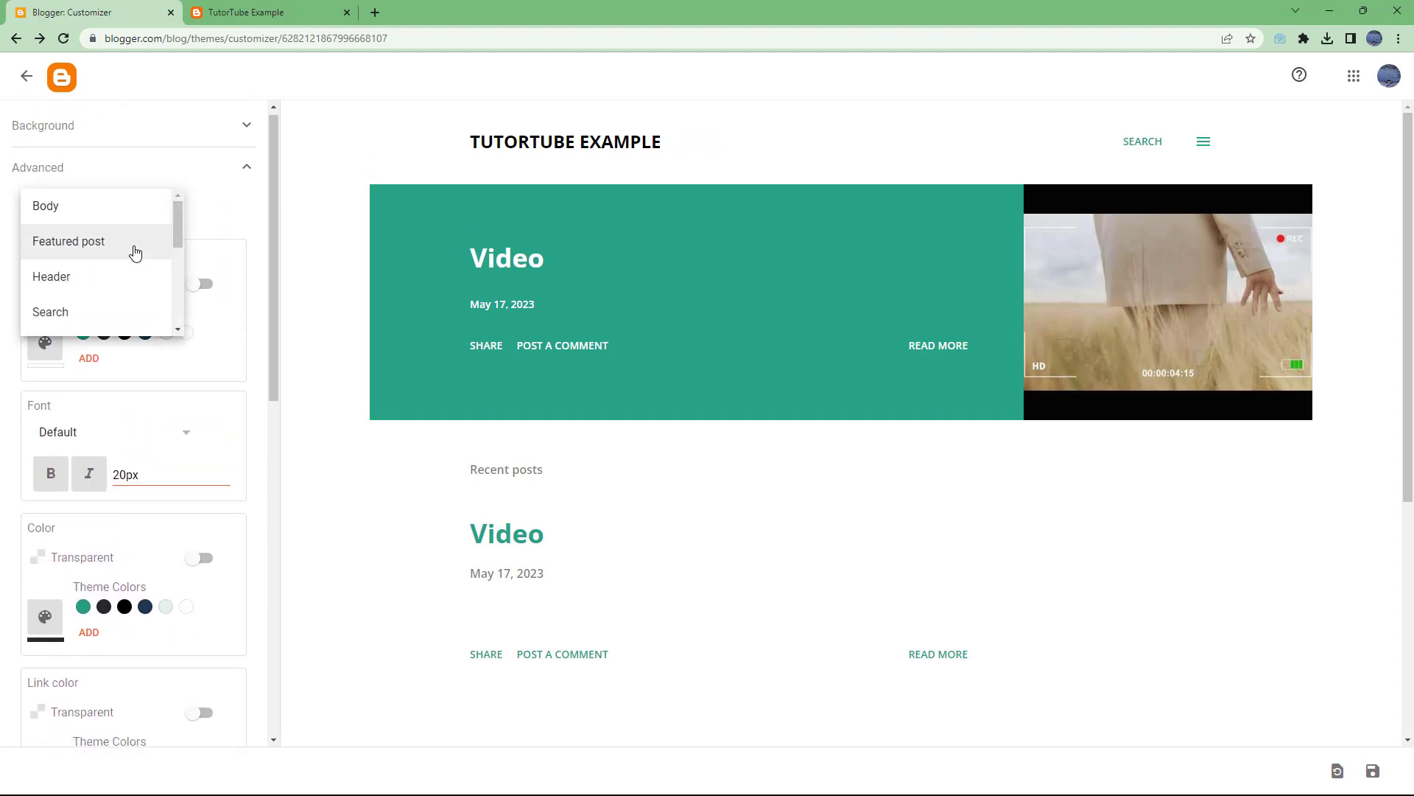
left_click(135, 250)
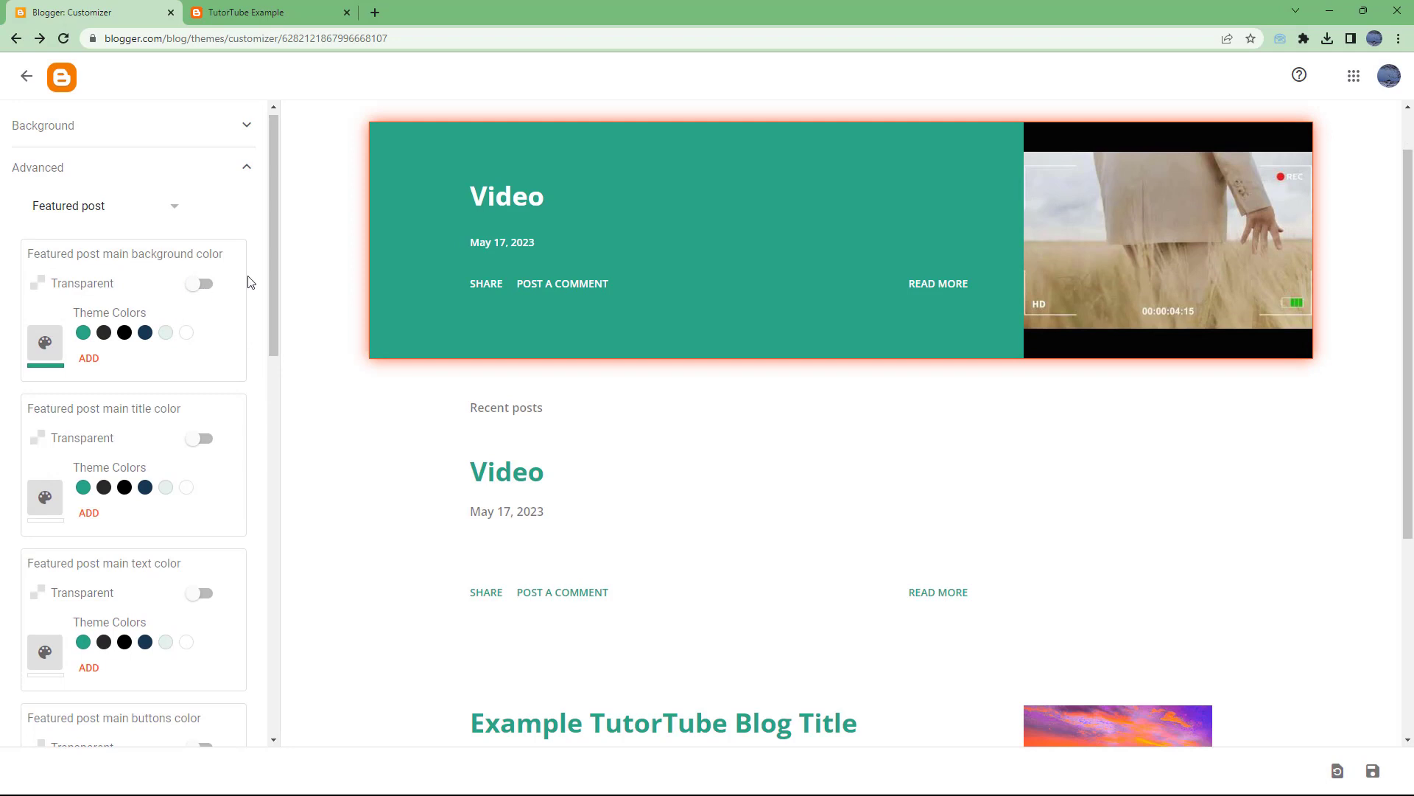
left_click(165, 333)
left_click(145, 333)
left_click(125, 333)
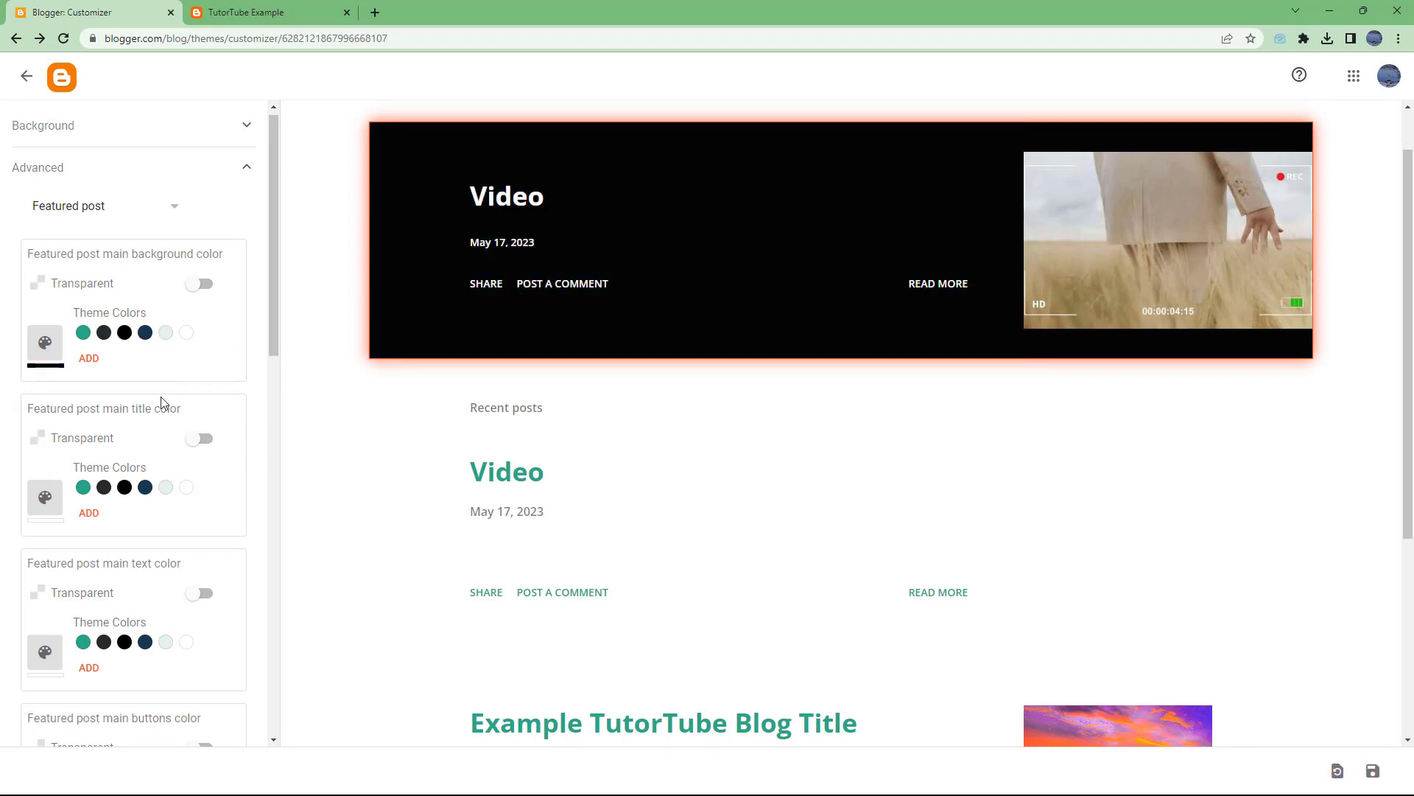
left_click(201, 438)
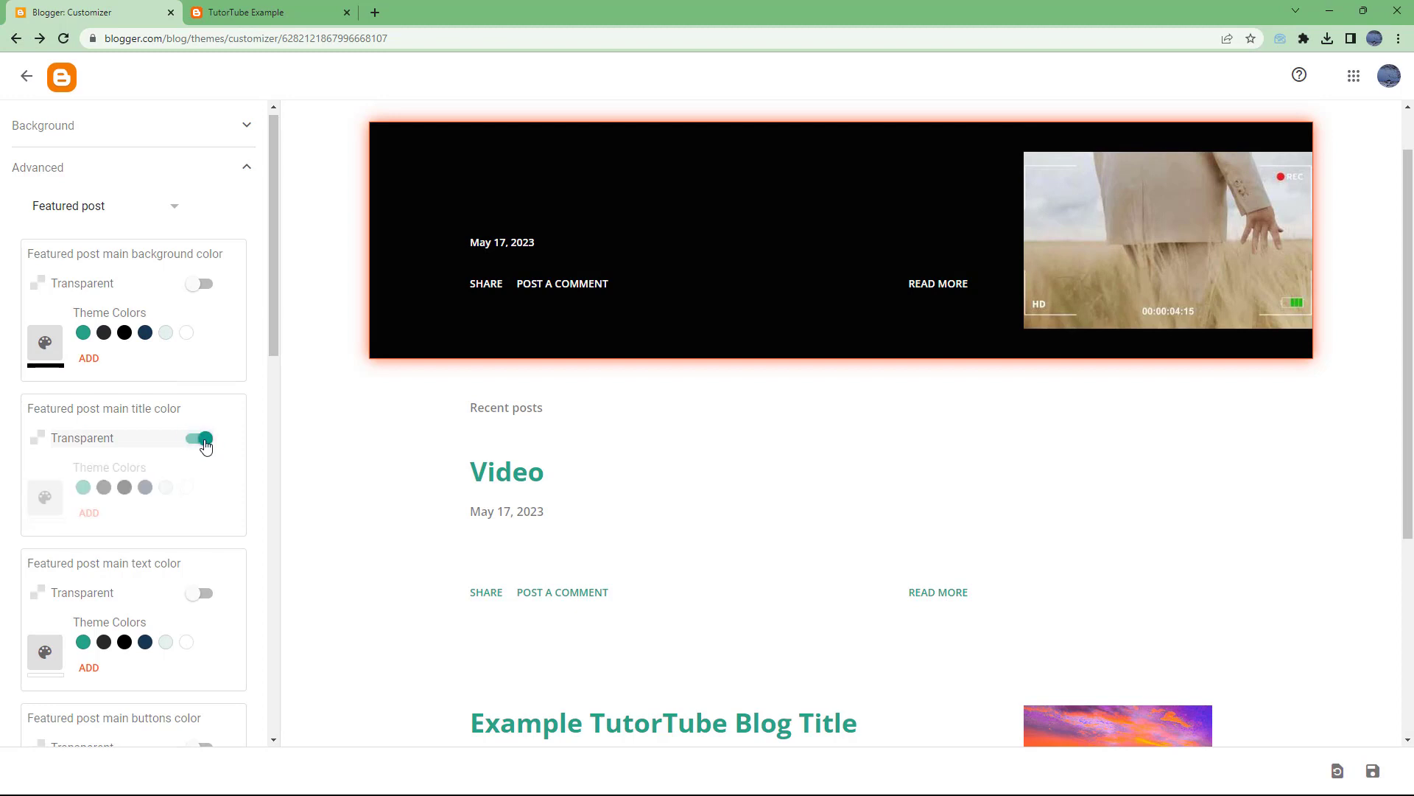
left_click(201, 439)
Set the featured post main text colour to navy and main link colour to light grey
scroll(266, 325, "down", 2)
left_click(198, 277)
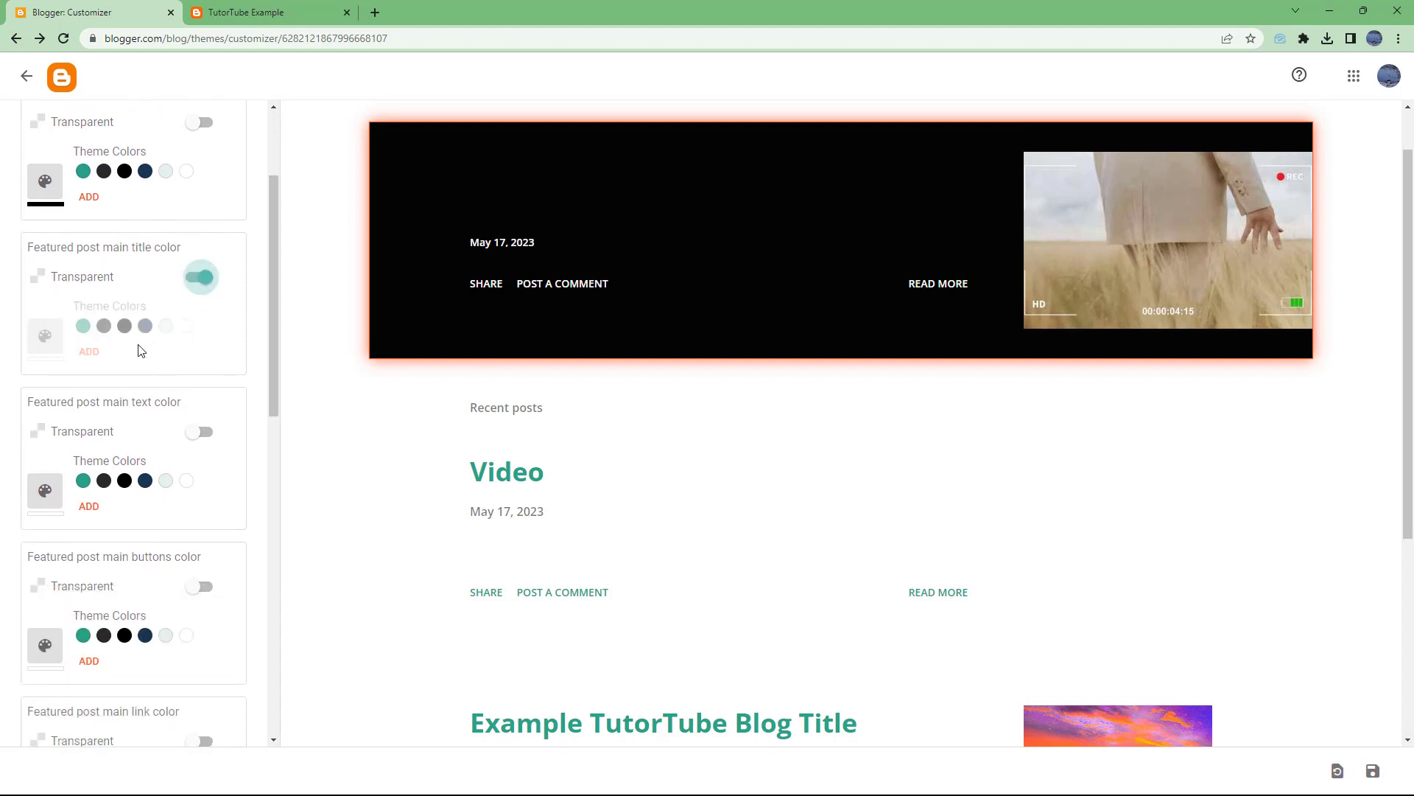
left_click(200, 281)
left_click(203, 435)
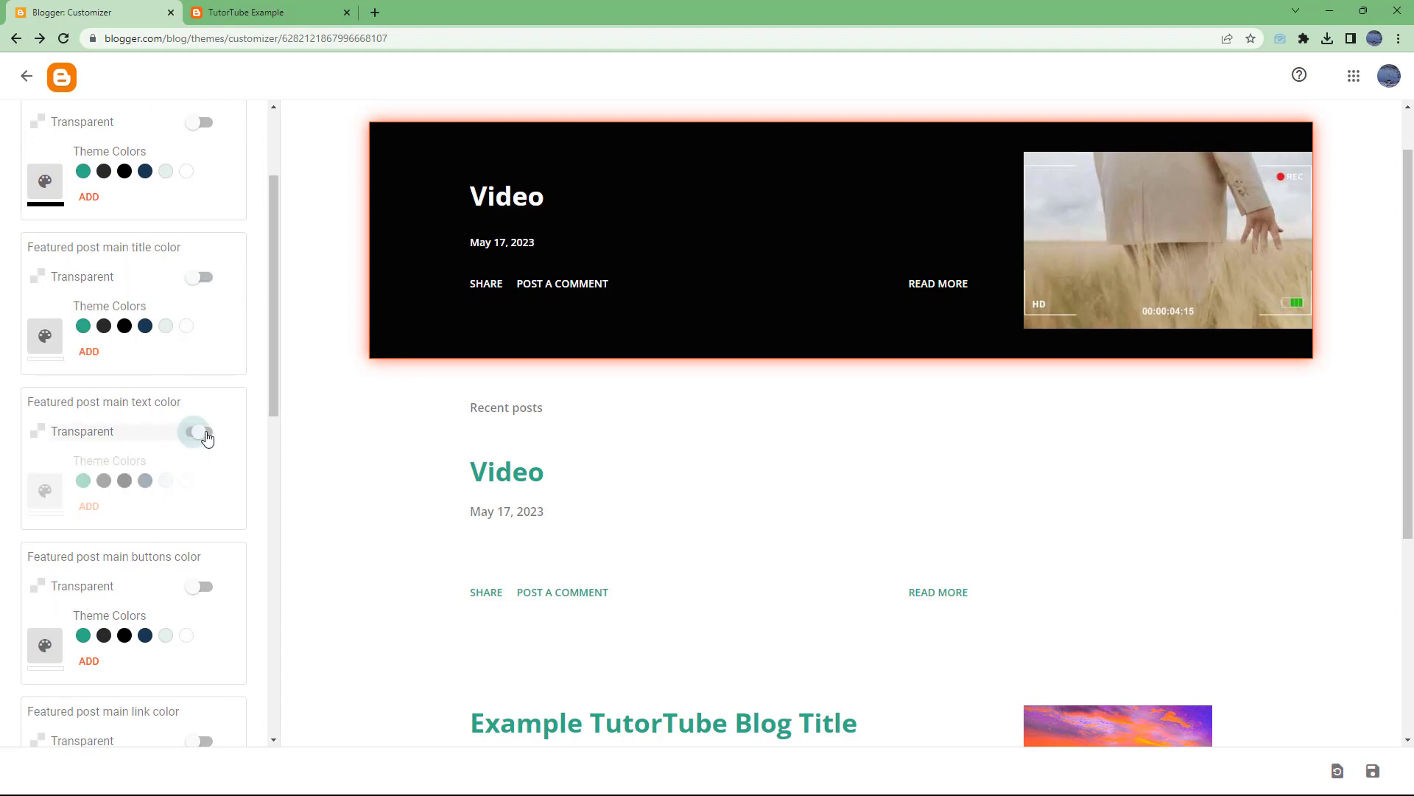
left_click(196, 442)
left_click(145, 480)
scroll(171, 514, "down", 2)
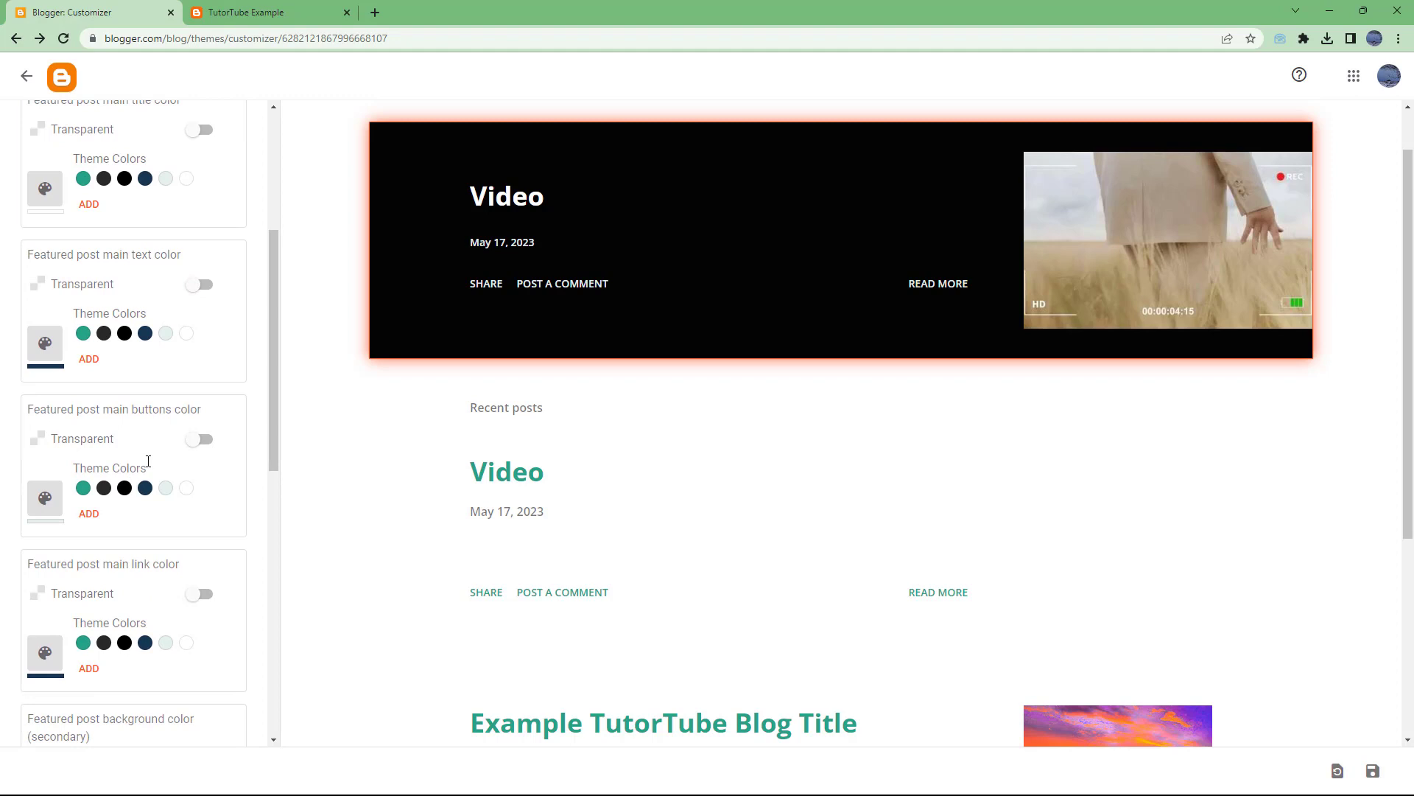
left_click(166, 642)
scroll(177, 516, "up", 4)
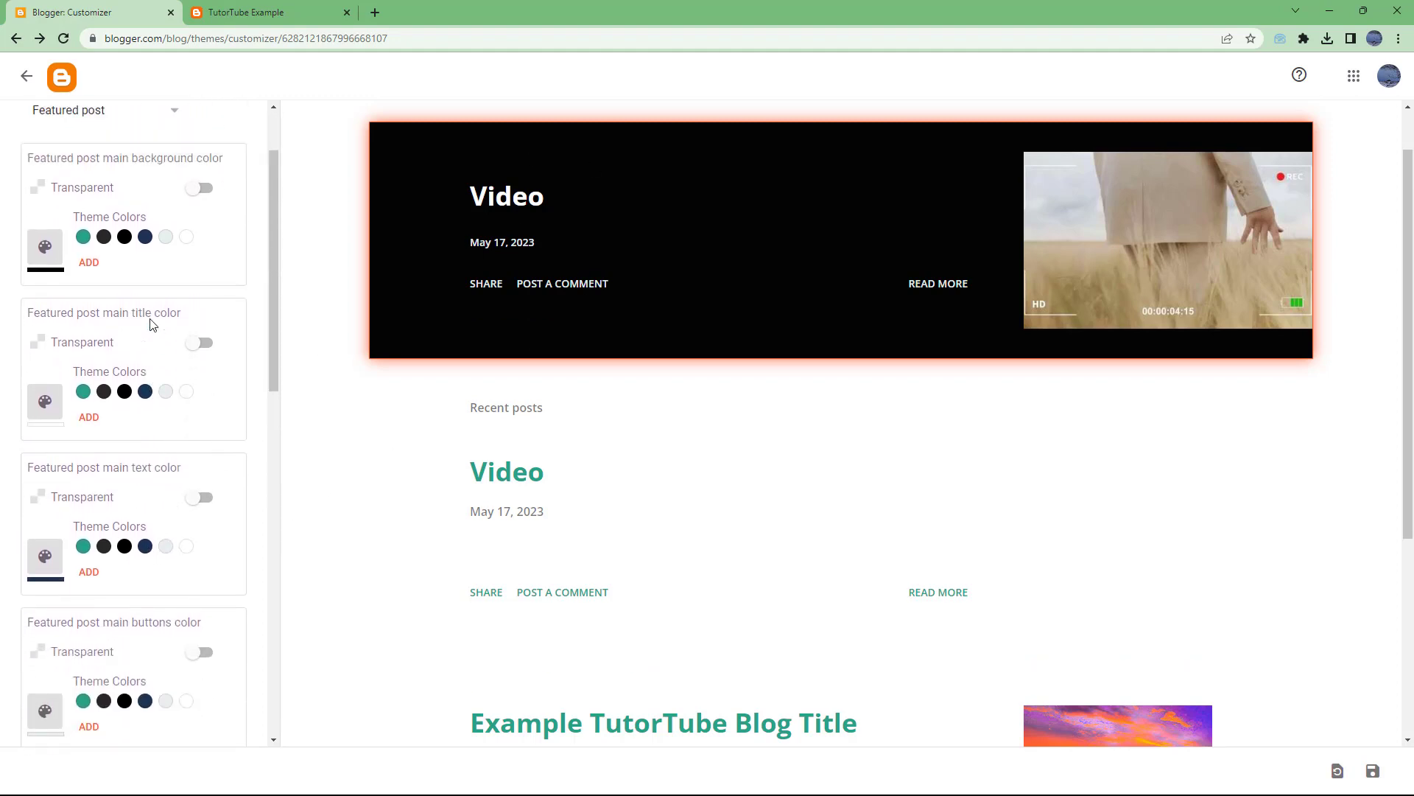
left_click(143, 221)
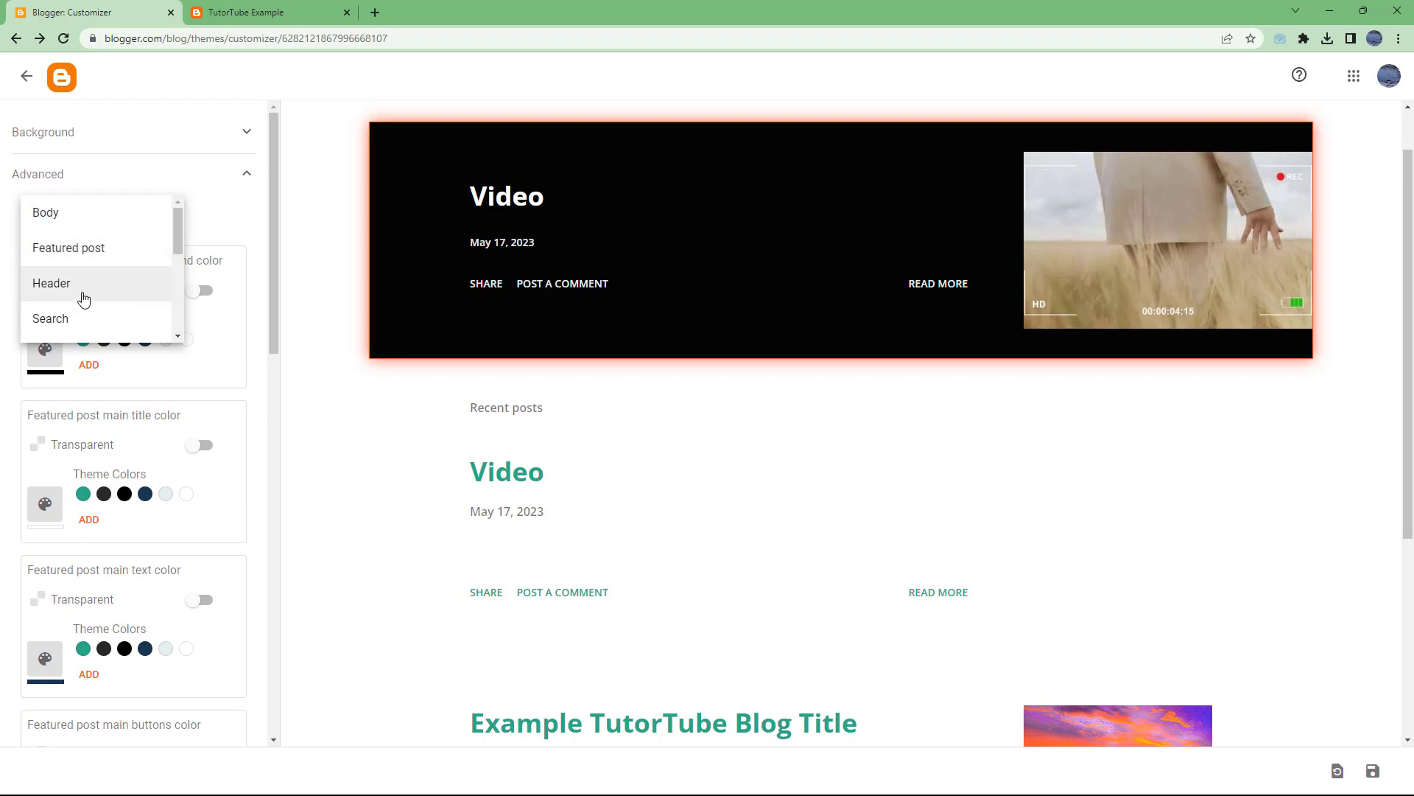
Switch to Header and give it a light grey-blue background
left_click(86, 288)
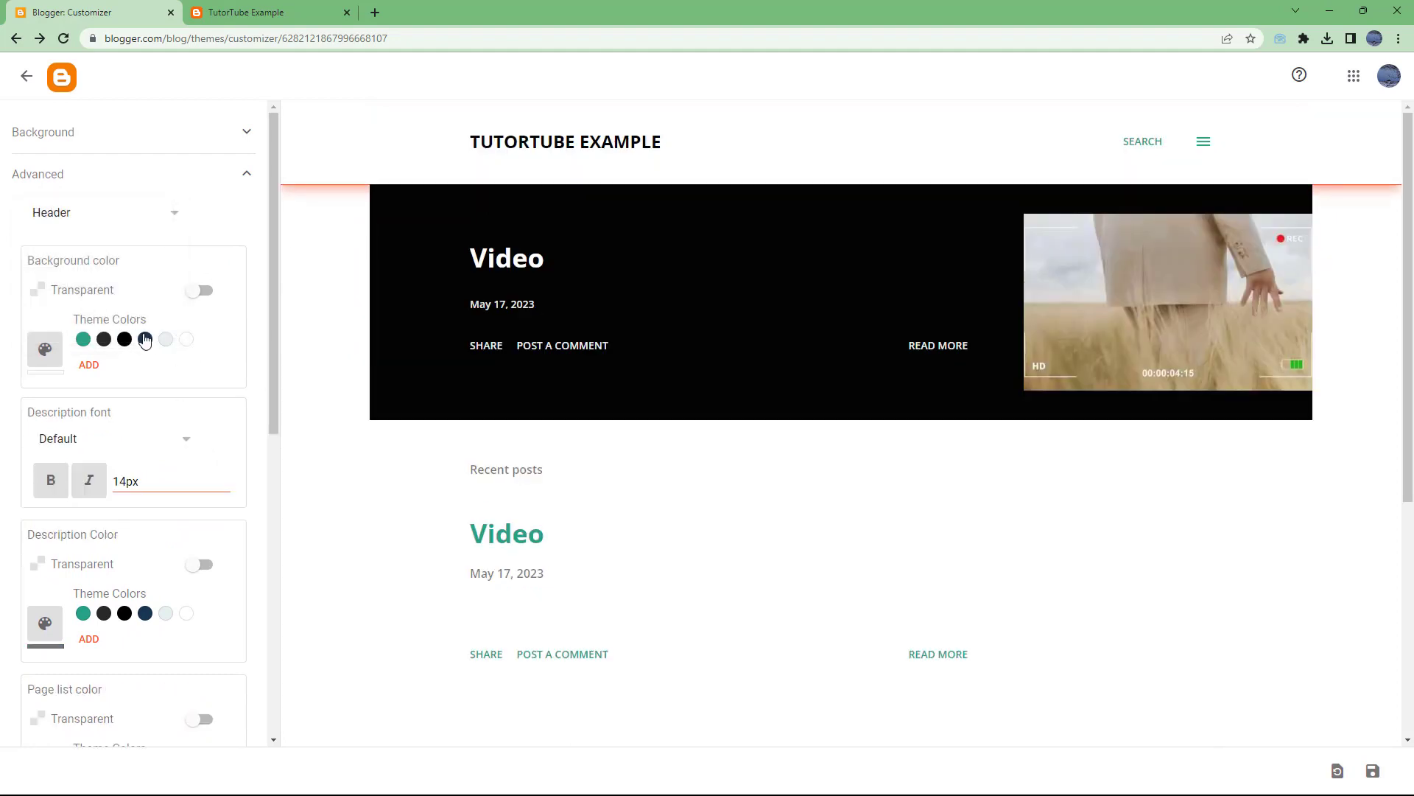
left_click(147, 339)
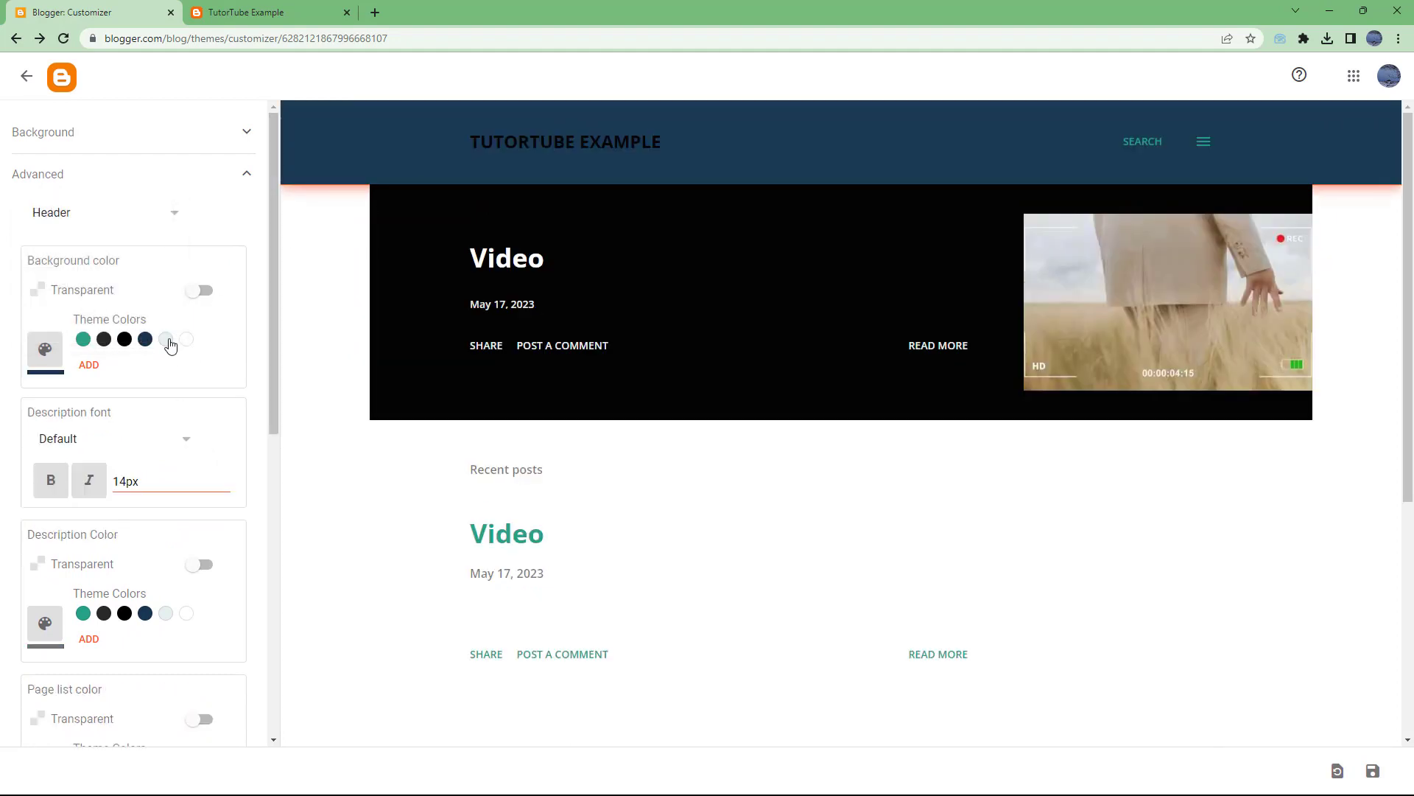
left_click(166, 339)
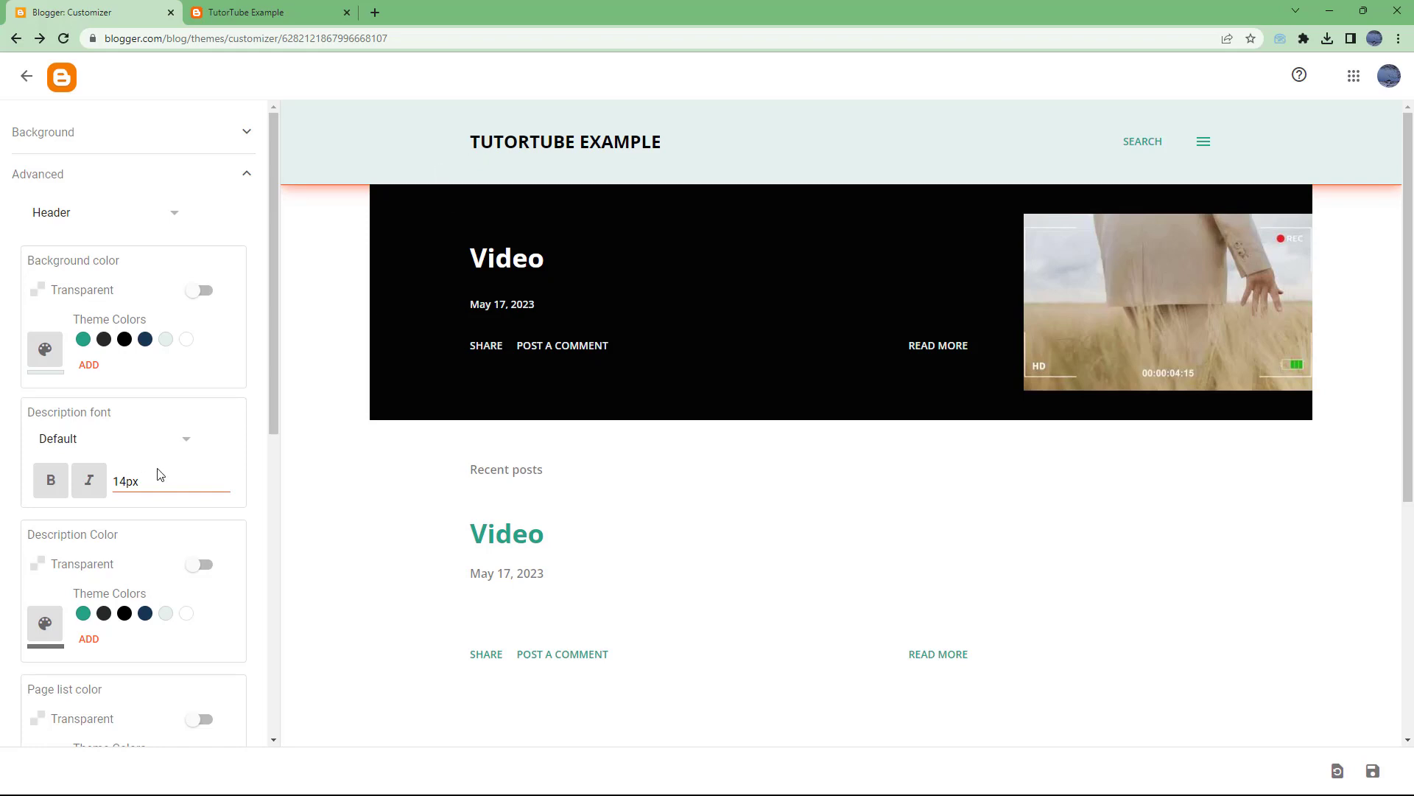
Set the header description font to Georgia, keeping its colour visible
left_click(186, 440)
left_click(114, 554)
scroll(209, 420, "down", 2)
left_click(203, 418)
left_click(203, 418)
scroll(151, 638, "down", 3)
scroll(114, 442, "down", 3)
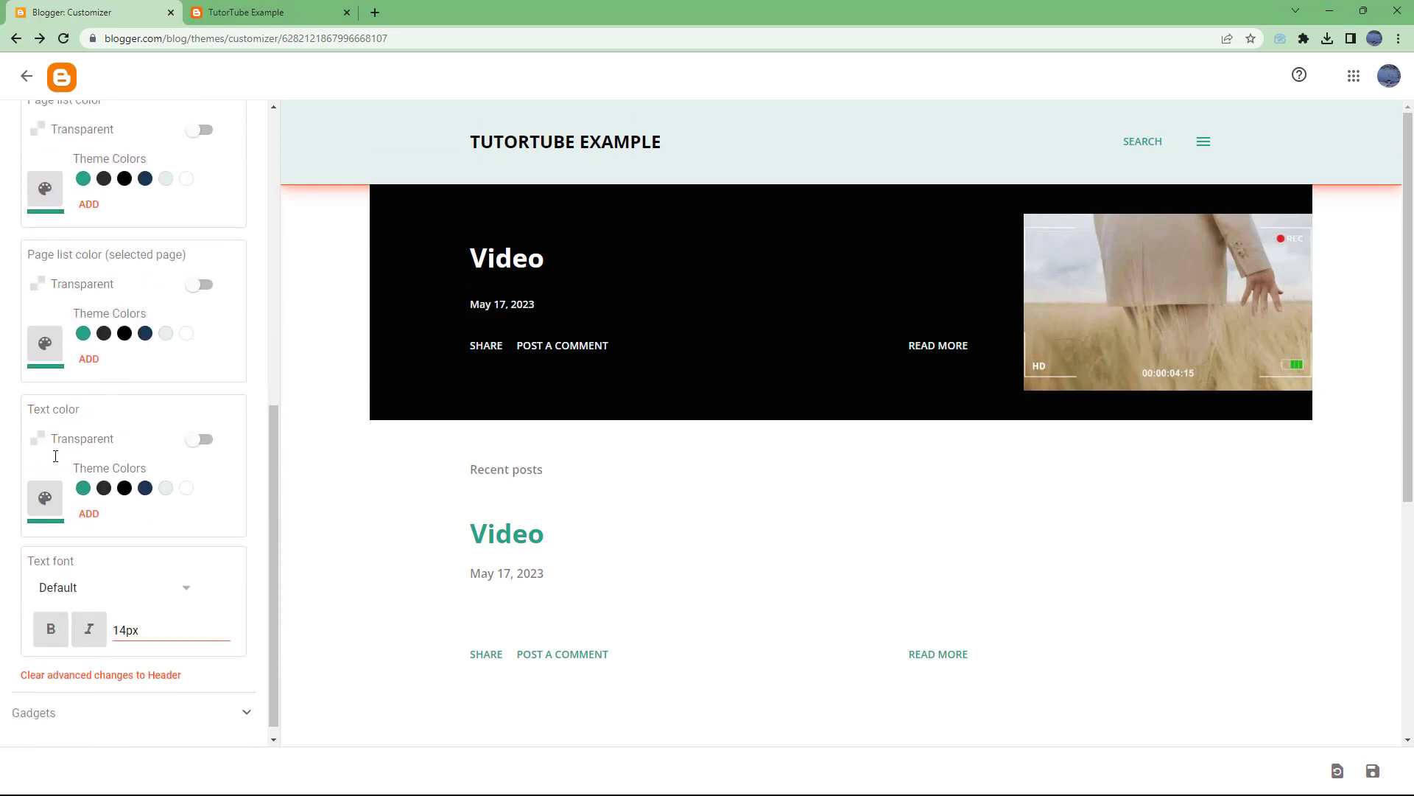
scroll(143, 623, "up", 2)
scroll(143, 622, "up", 6)
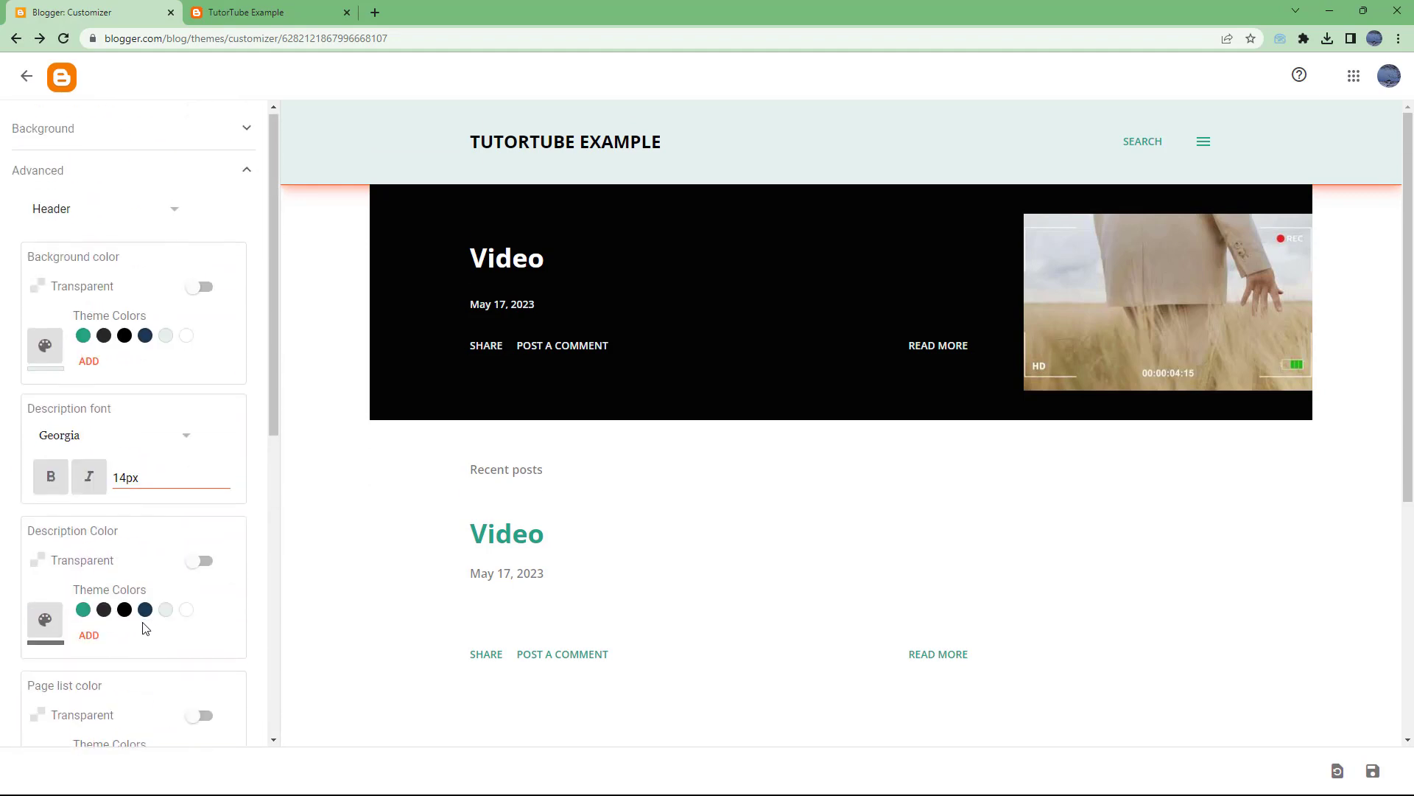
Switch the Advanced settings to the Search area
left_click(145, 224)
scroll(127, 274, "down", 5)
scroll(111, 291, "up", 3)
left_click(98, 246)
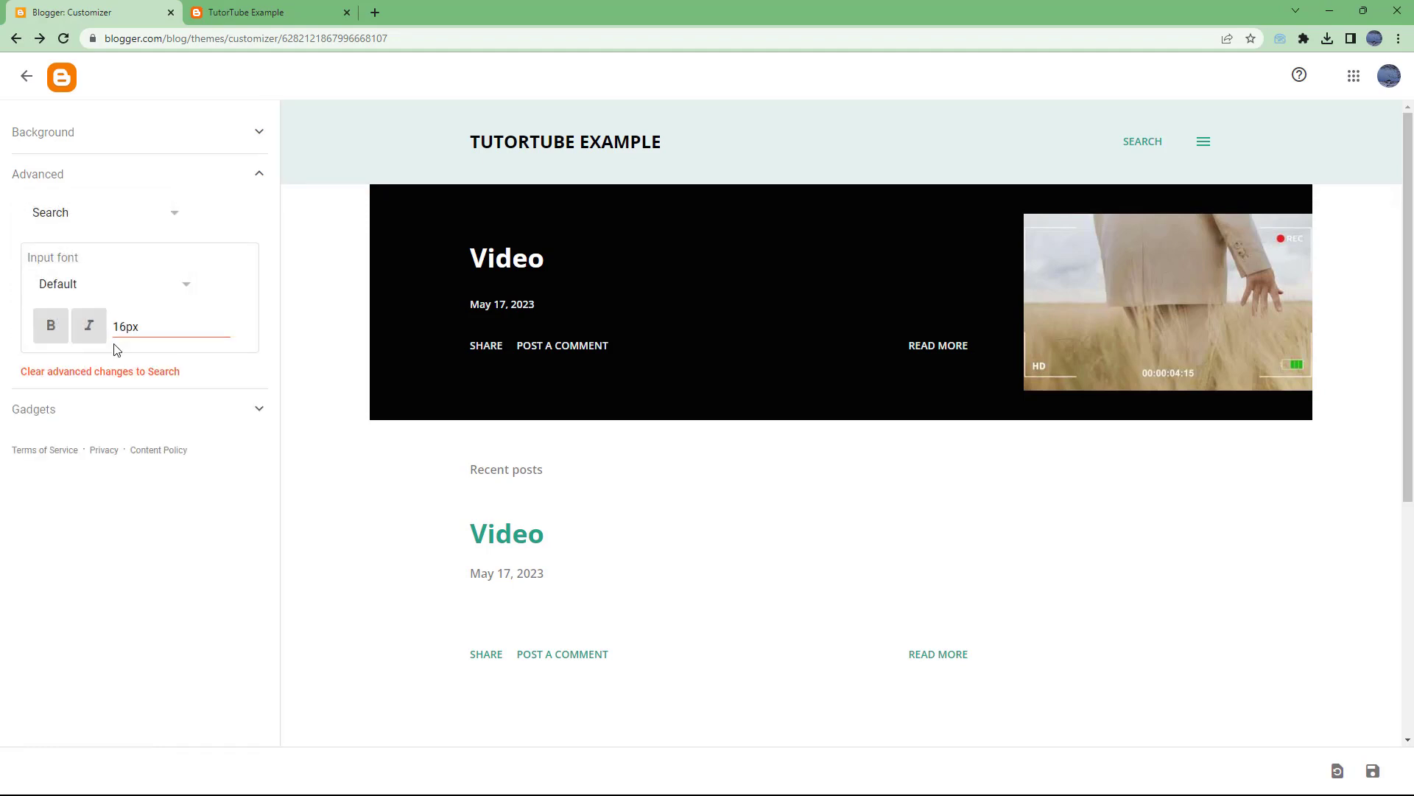
Give the search input 25px Georgia text, then move on to the Feed area
left_click(128, 327)
key("BackSpace")
key("BackSpace")
type("25")
left_click(177, 556)
left_click(173, 296)
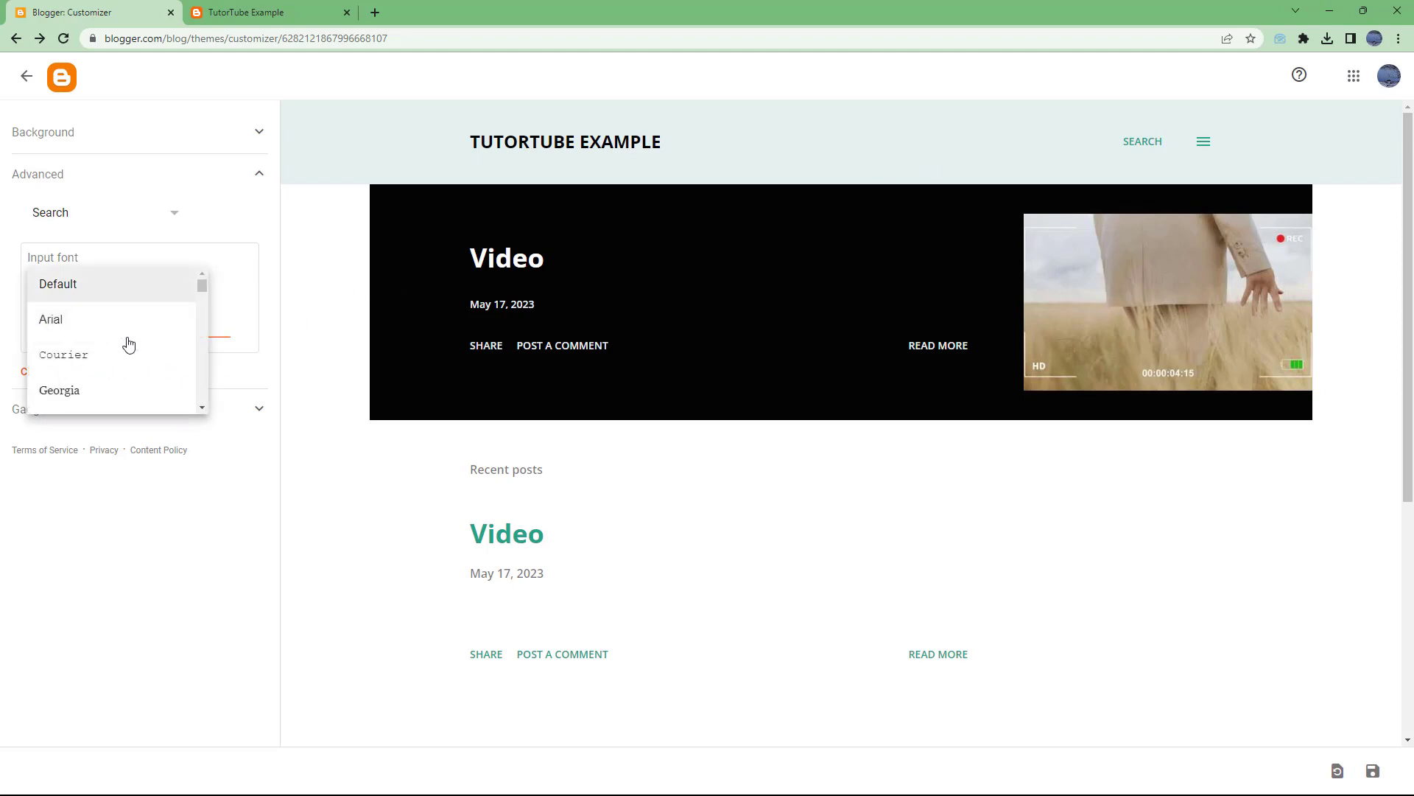
left_click(104, 389)
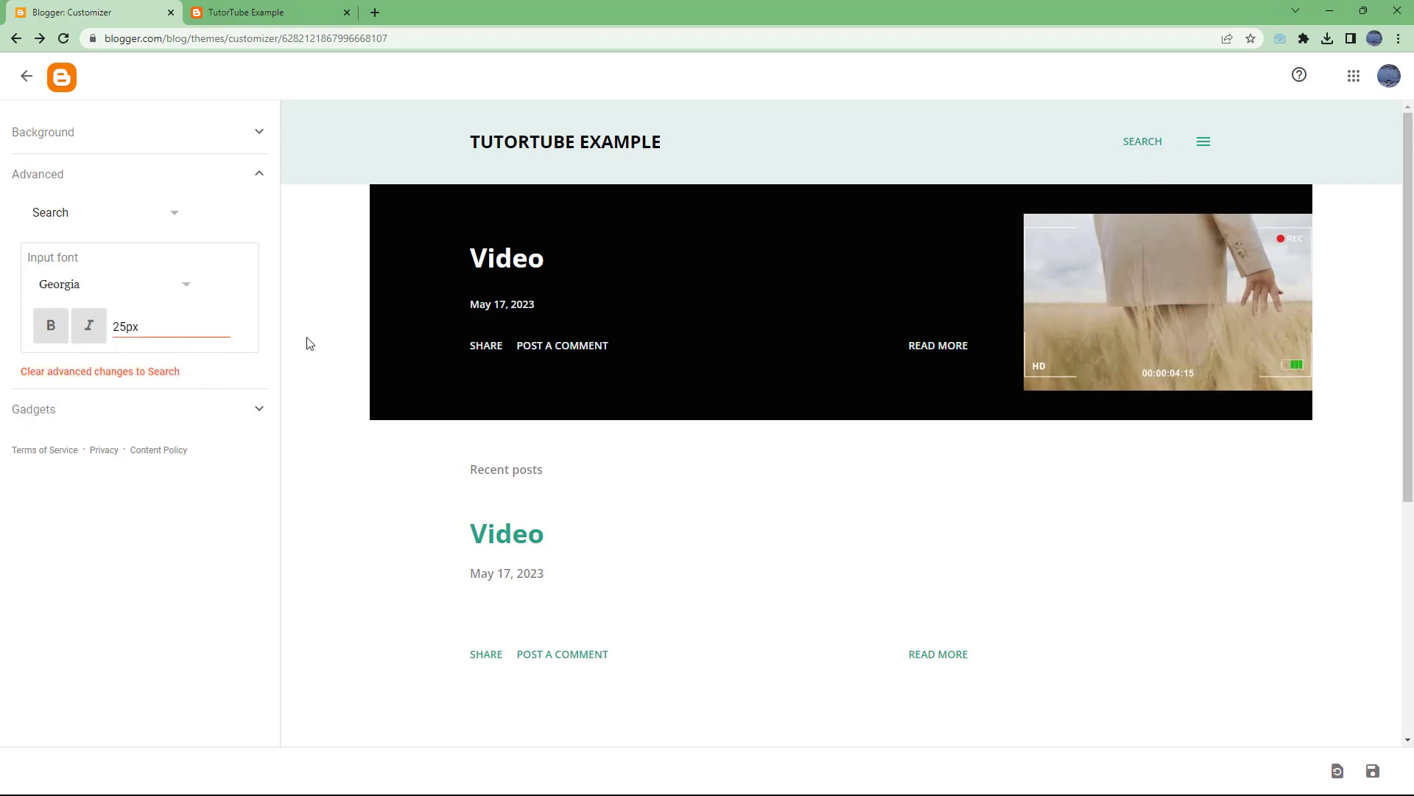
left_click(174, 211)
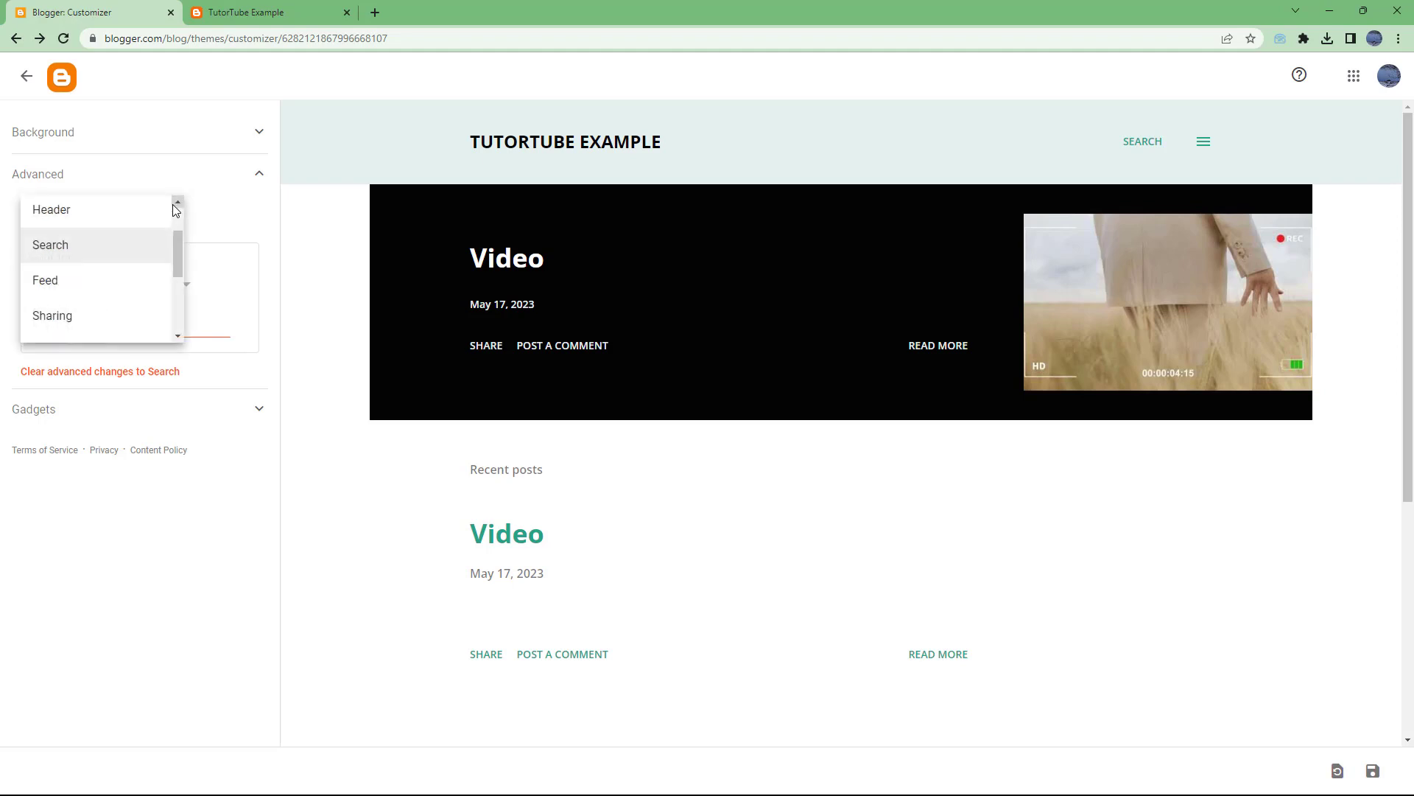
left_click(108, 280)
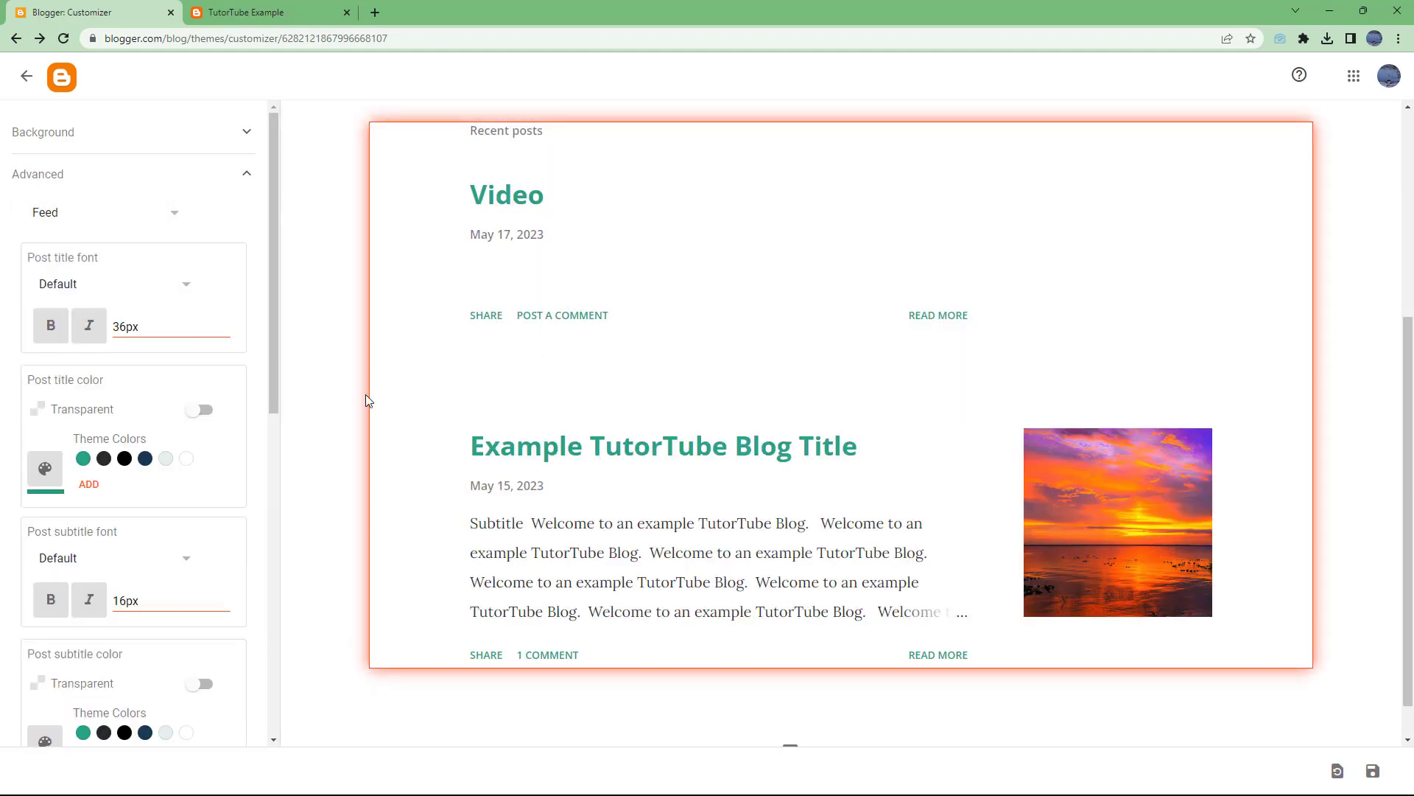
Make feed post titles navy and post dates black, keeping subtitles visible
left_click(145, 459)
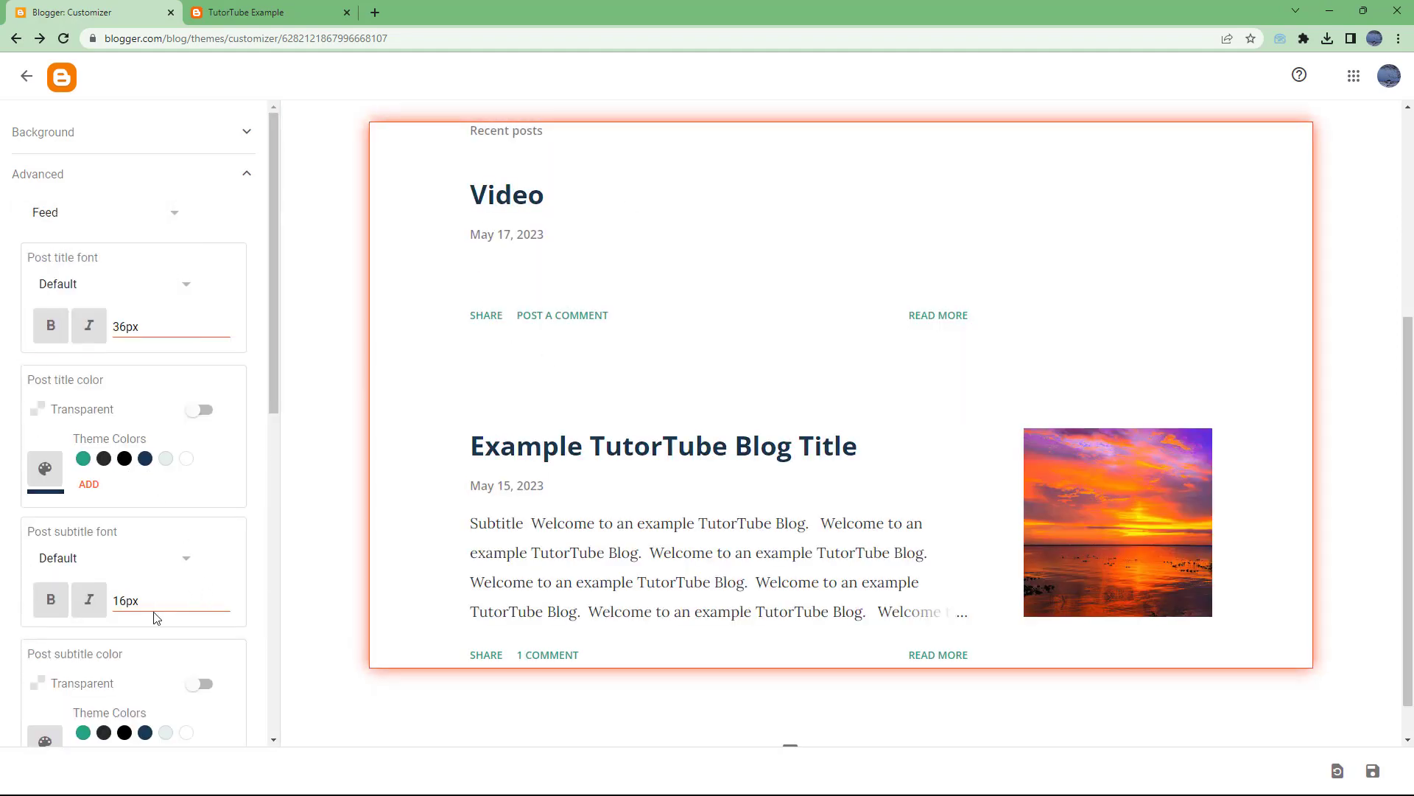
left_click(127, 733)
left_click(199, 685)
left_click(199, 685)
left_click(199, 685)
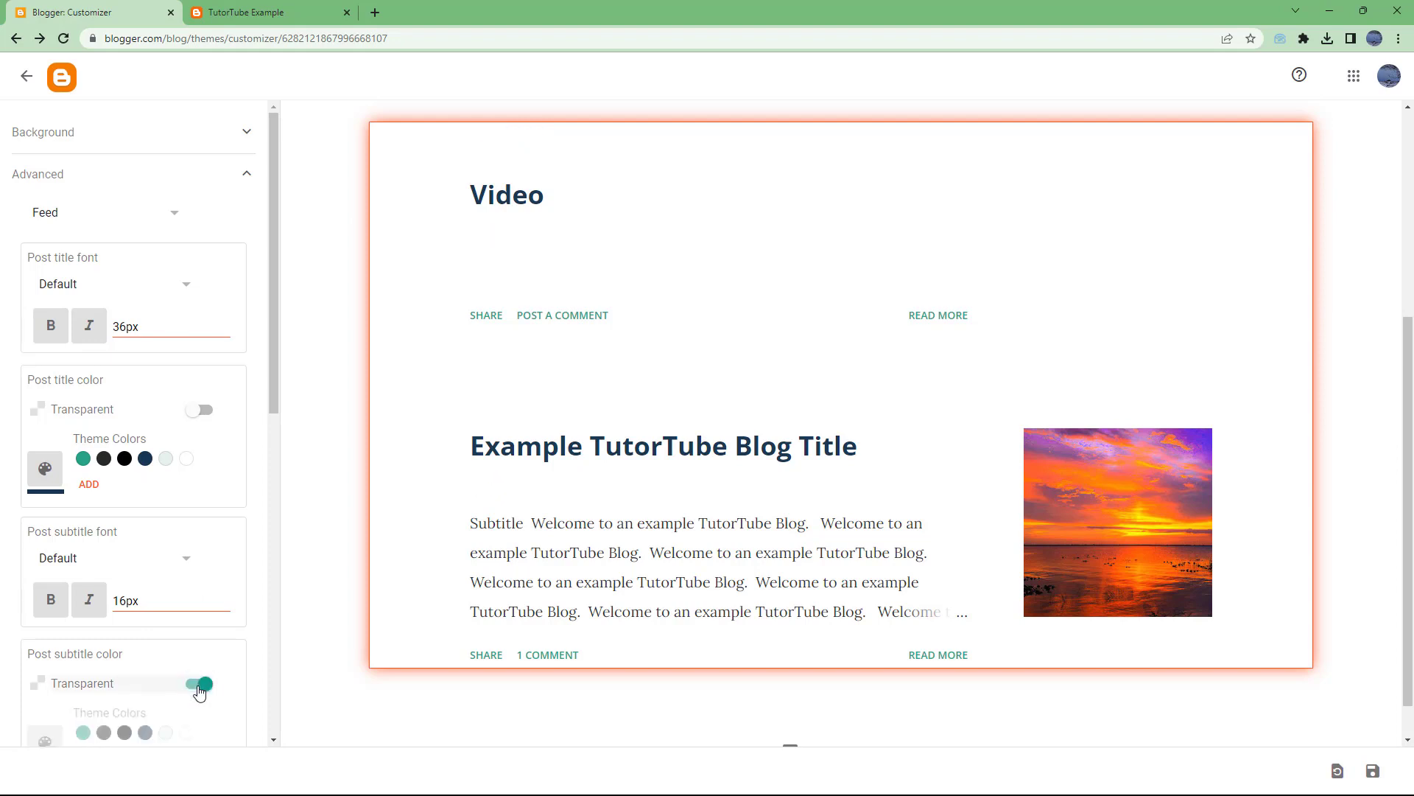
left_click(199, 685)
Try a transparent button colour in Feed and switch it back off
scroll(189, 686, "down", 8)
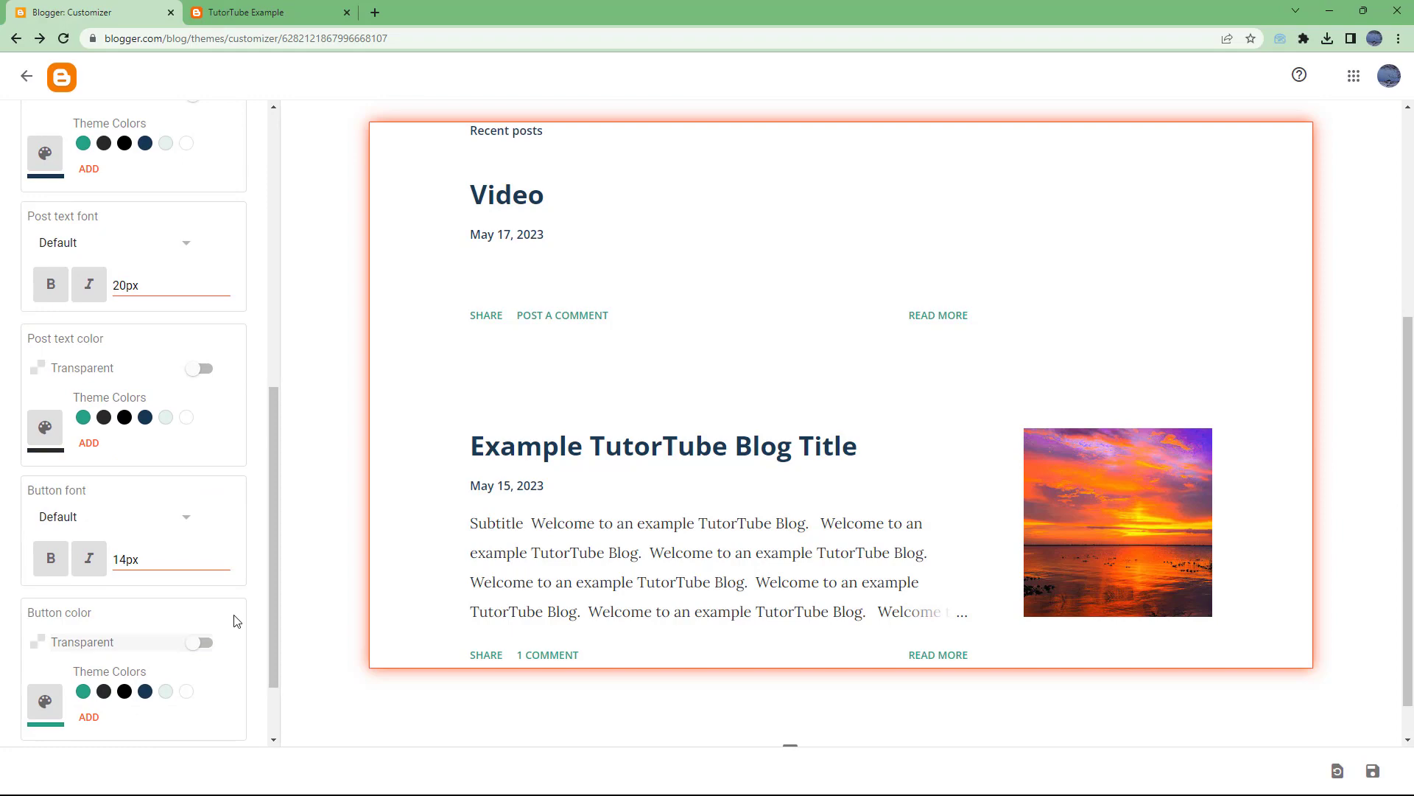
left_click(210, 653)
left_click(210, 653)
scroll(198, 641, "down", 2)
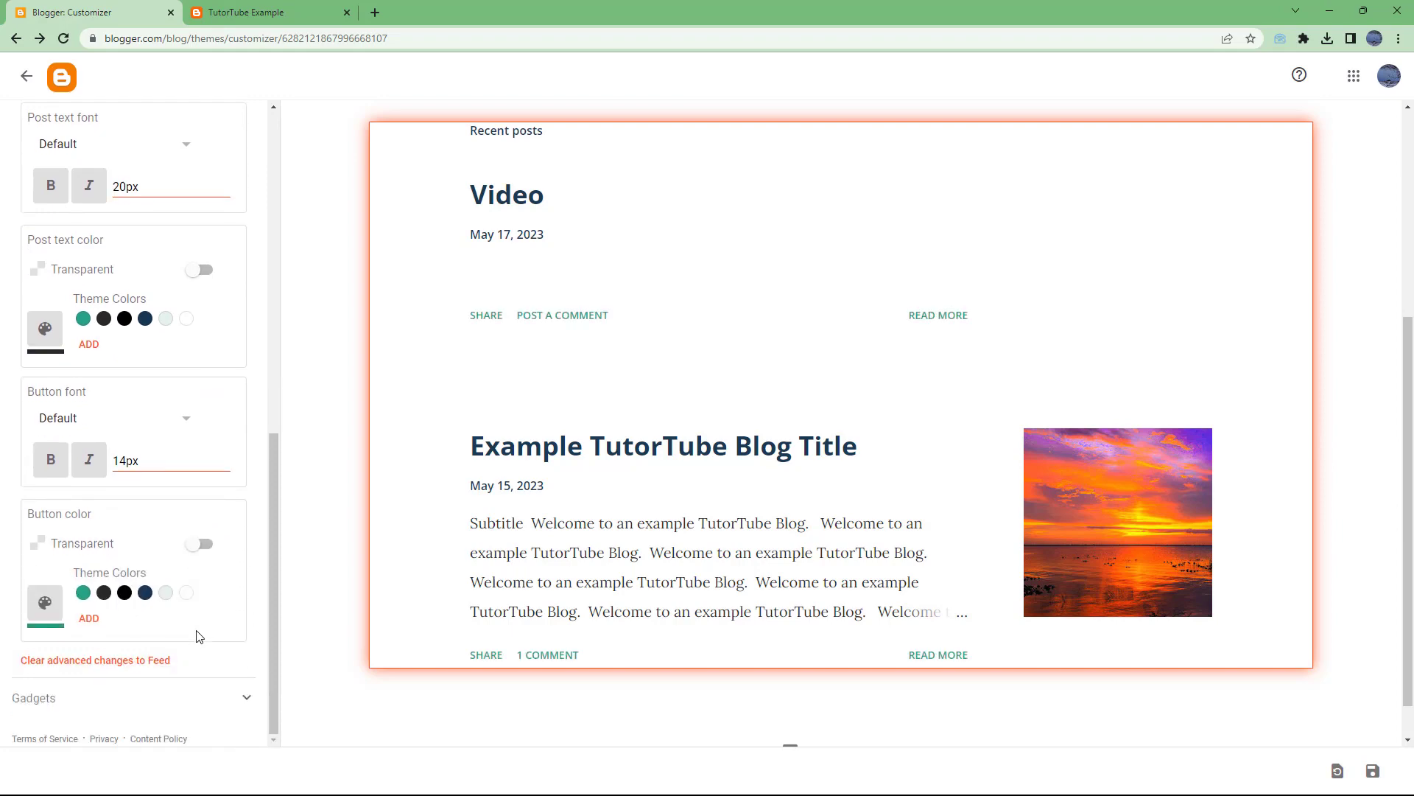
left_click(208, 556)
left_click(208, 556)
scroll(202, 545, "up", 10)
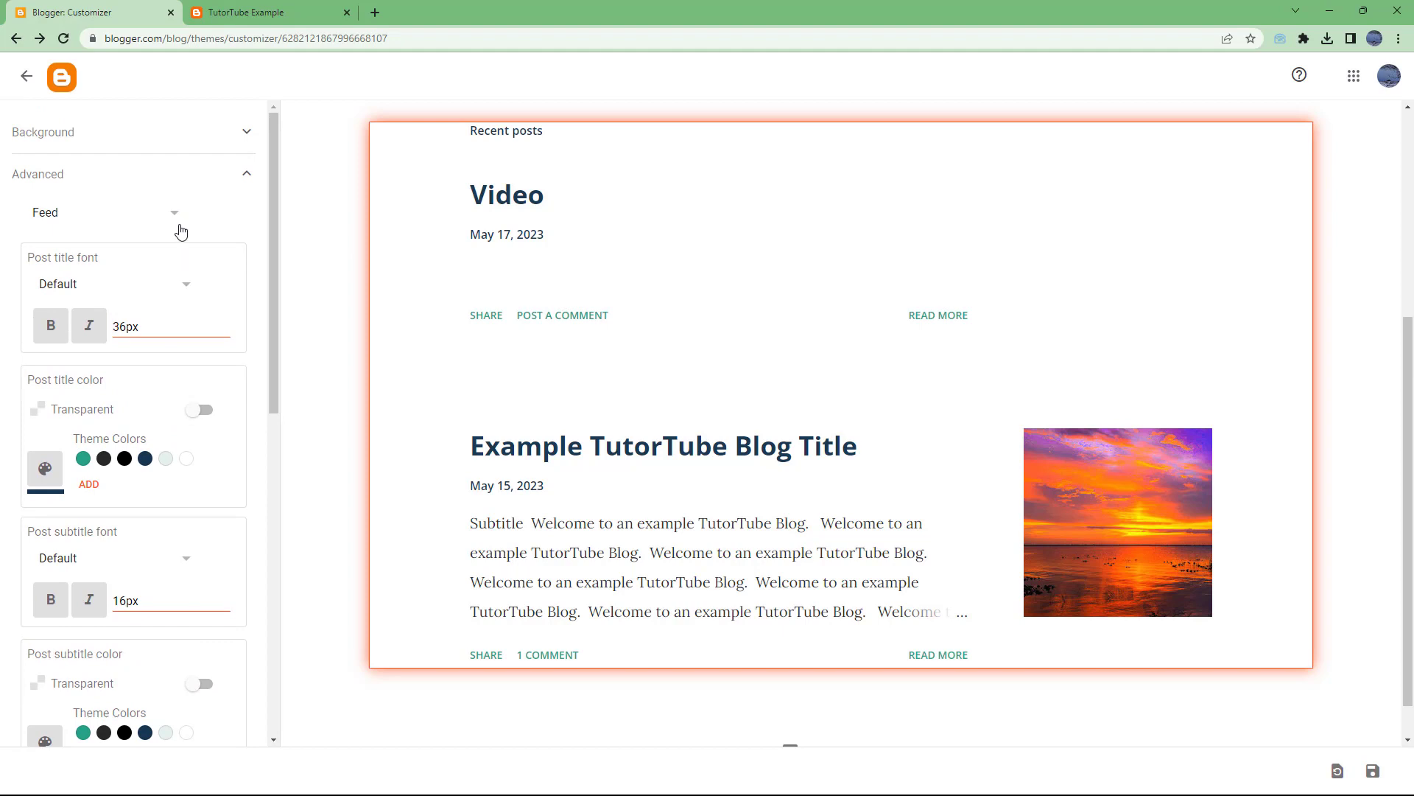
Under Widths, set the sidebar width to 544px and content width to 1314px
left_click(179, 224)
scroll(81, 295, "down", 3)
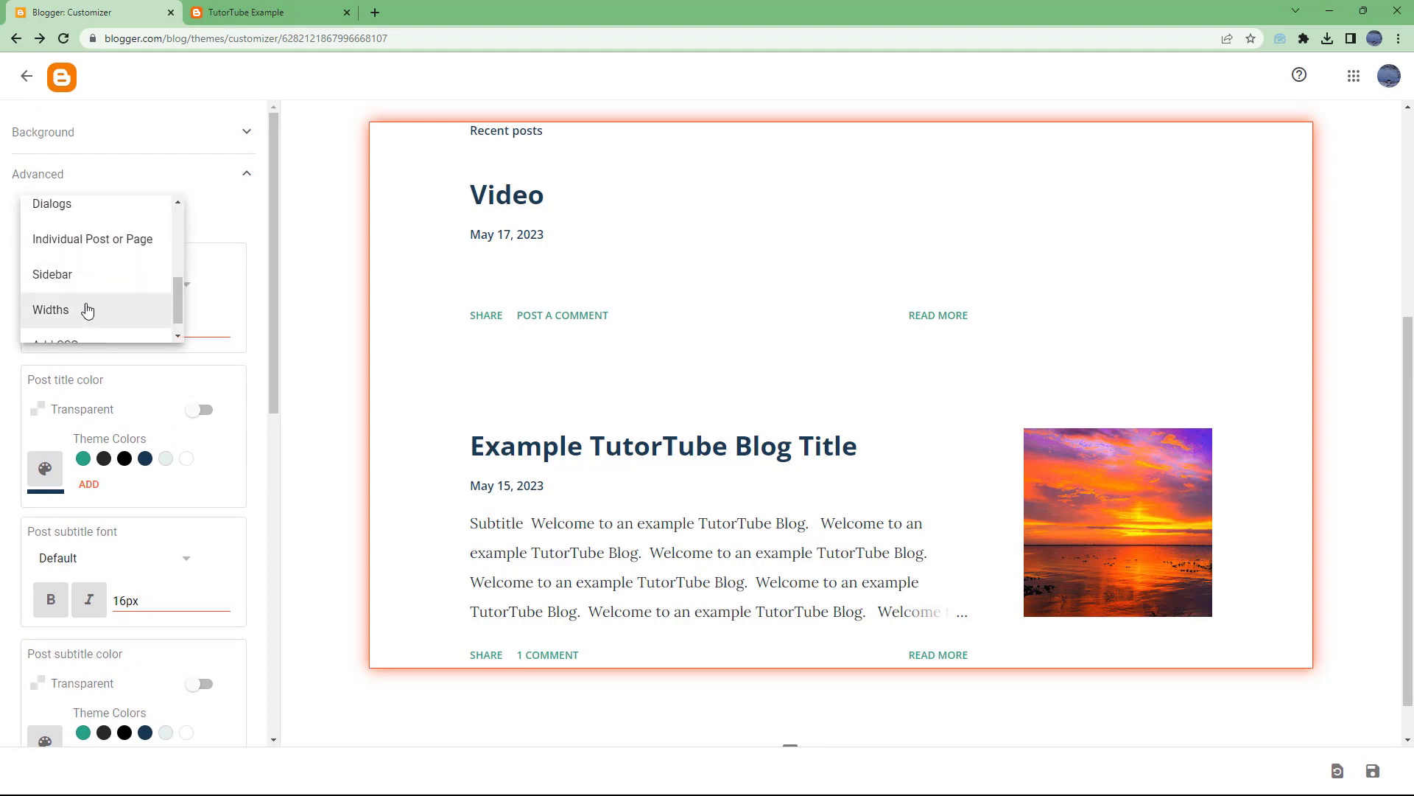
scroll(85, 299, "down", 1)
left_click(87, 294)
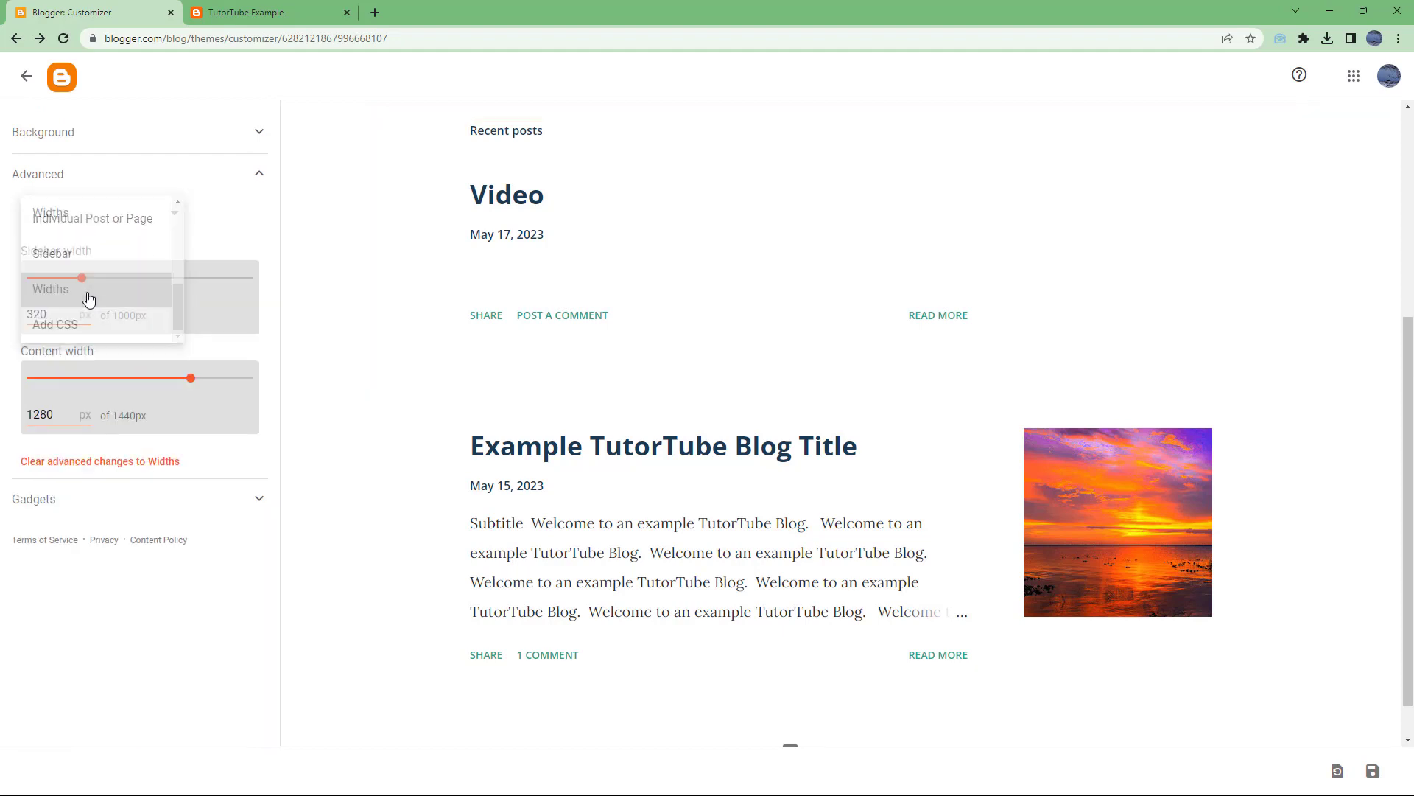
left_click_drag(140, 288, 143, 288)
mouse_move(190, 378)
left_mouse_down()
mouse_move(216, 383)
mouse_move(204, 379)
left_mouse_up()
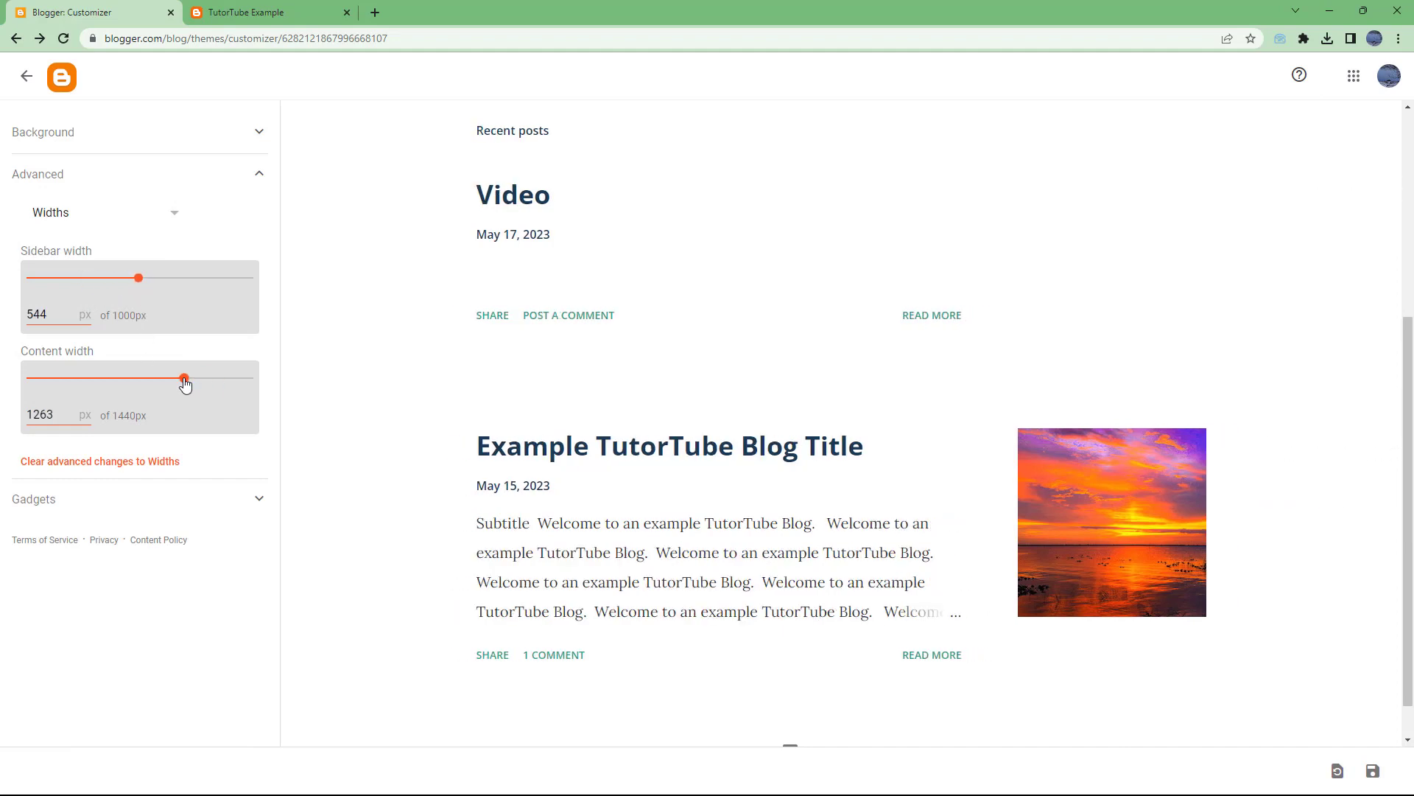
left_click(143, 221)
Open the Sidebar colour options, briefly toggling icon colour transparency
left_click(103, 254)
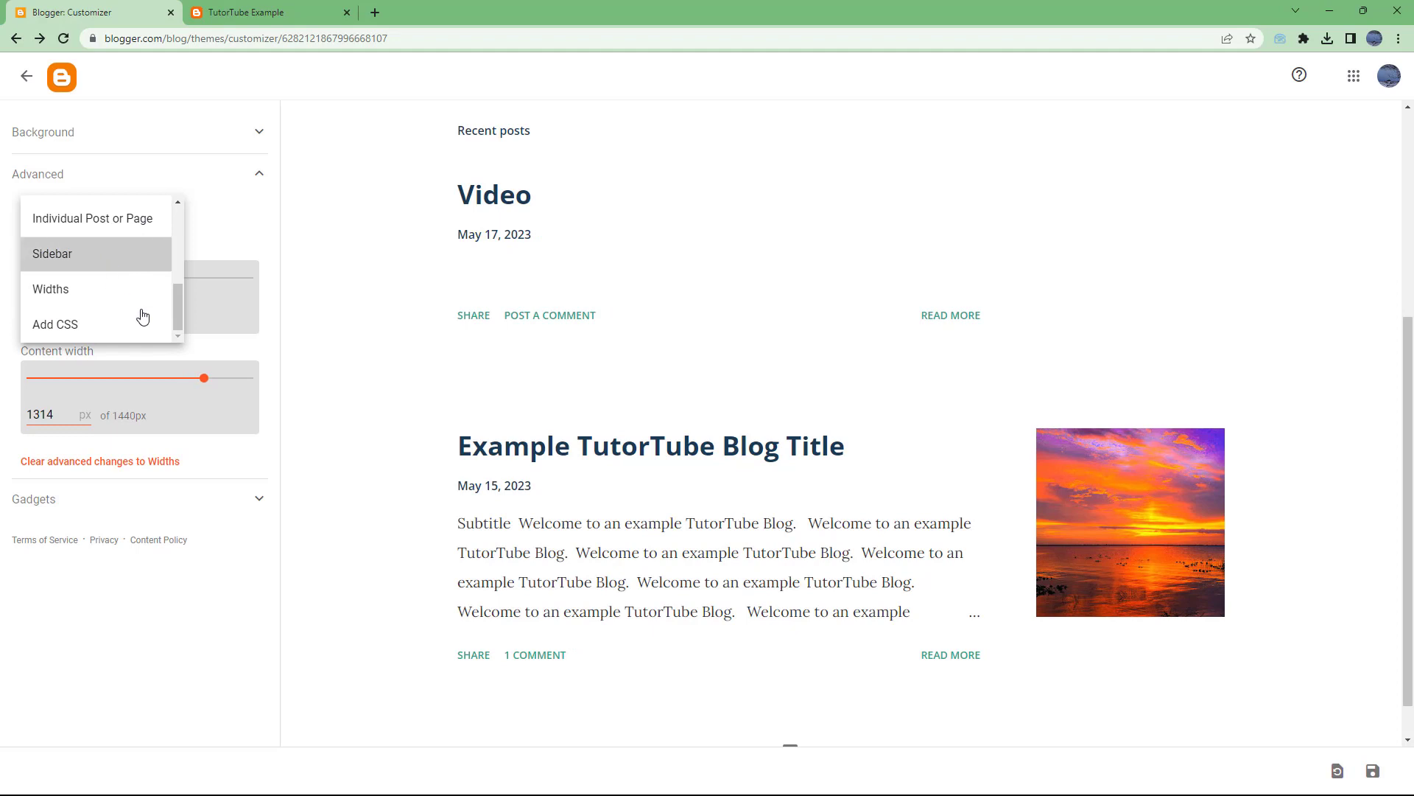
left_click(199, 289)
left_click(204, 448)
left_click(203, 448)
scroll(211, 573, "down", 7)
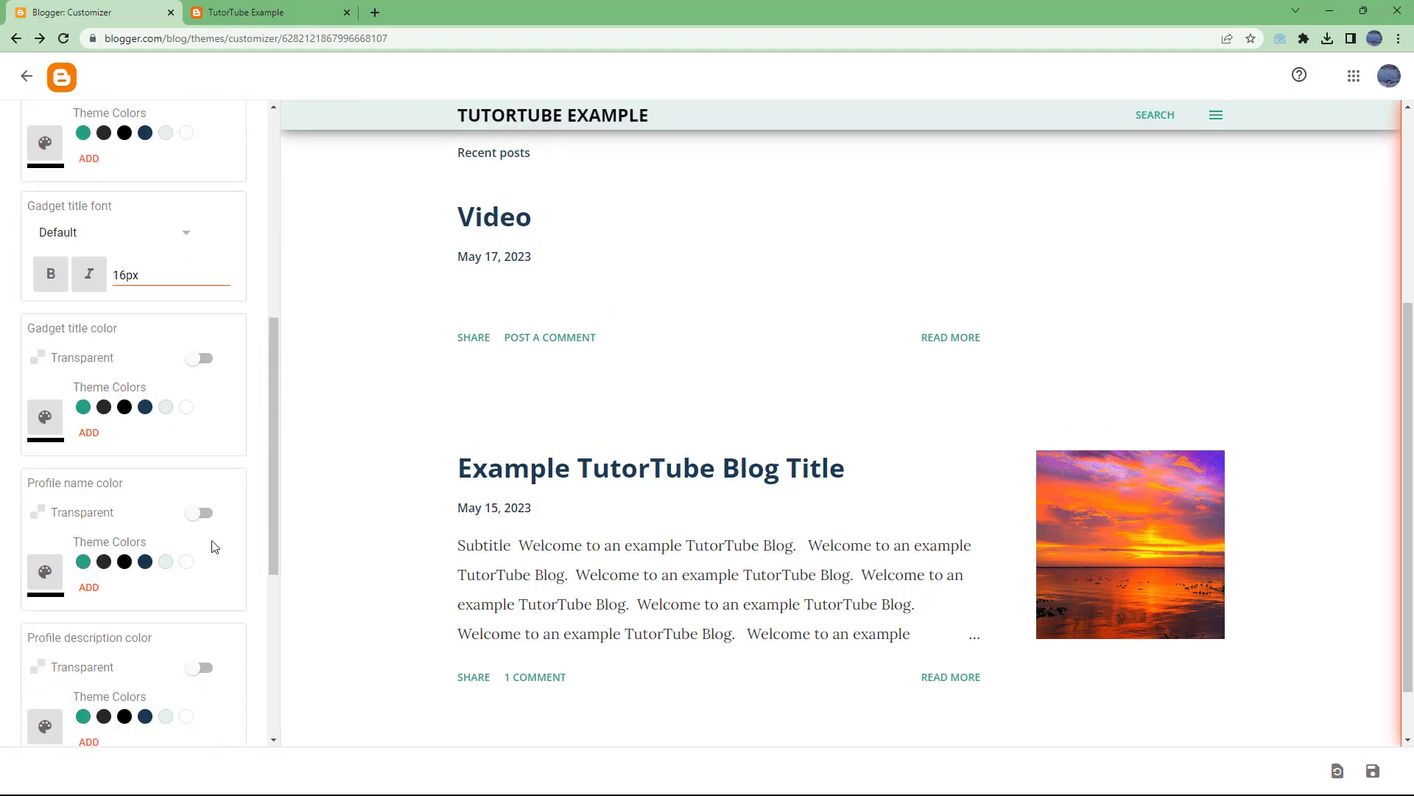
scroll(183, 525, "up", 7)
left_click(108, 229)
scroll(130, 306, "up", 3)
scroll(119, 294, "down", 3)
scroll(114, 292, "up", 1)
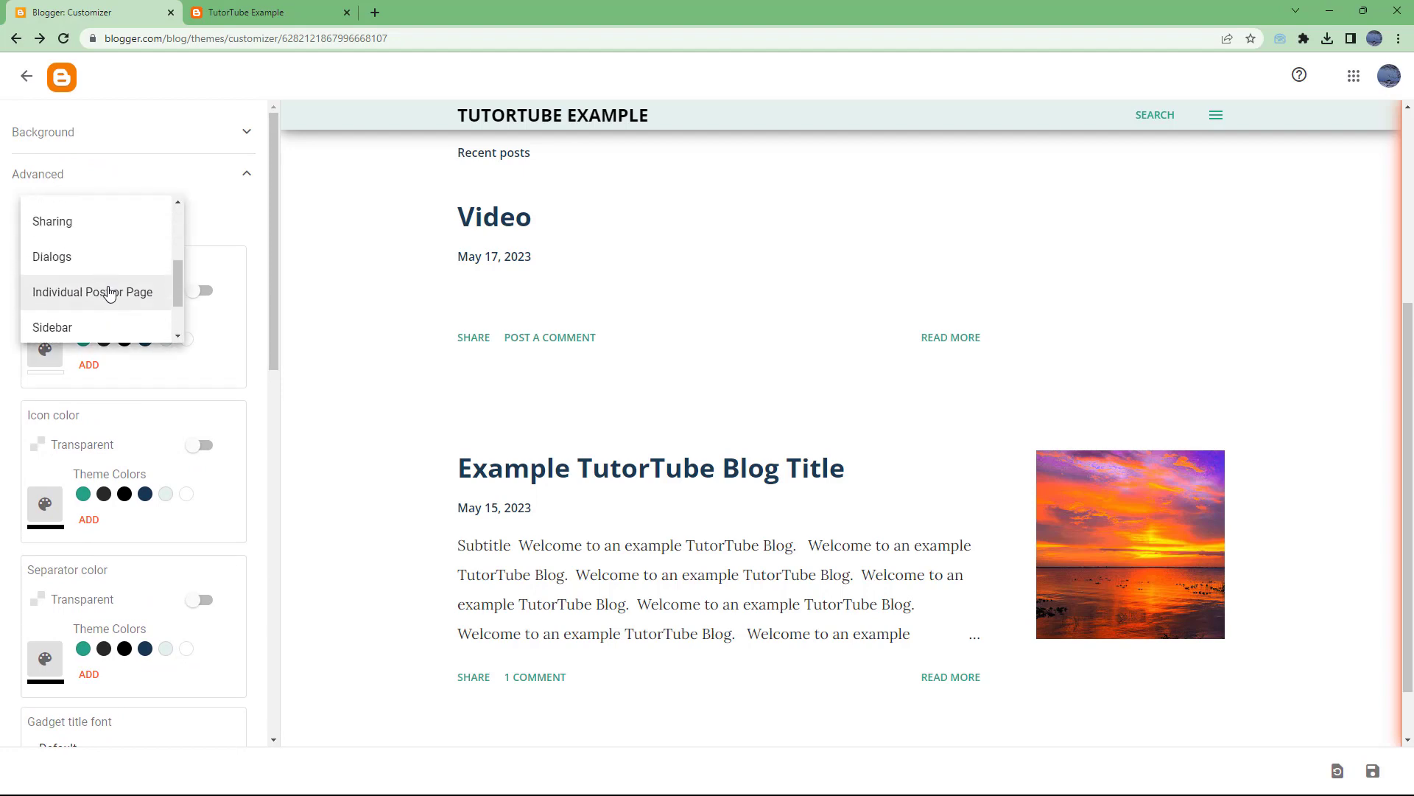
Make the Individual Post or Page title colour black, then view the Add CSS section
left_click(111, 301)
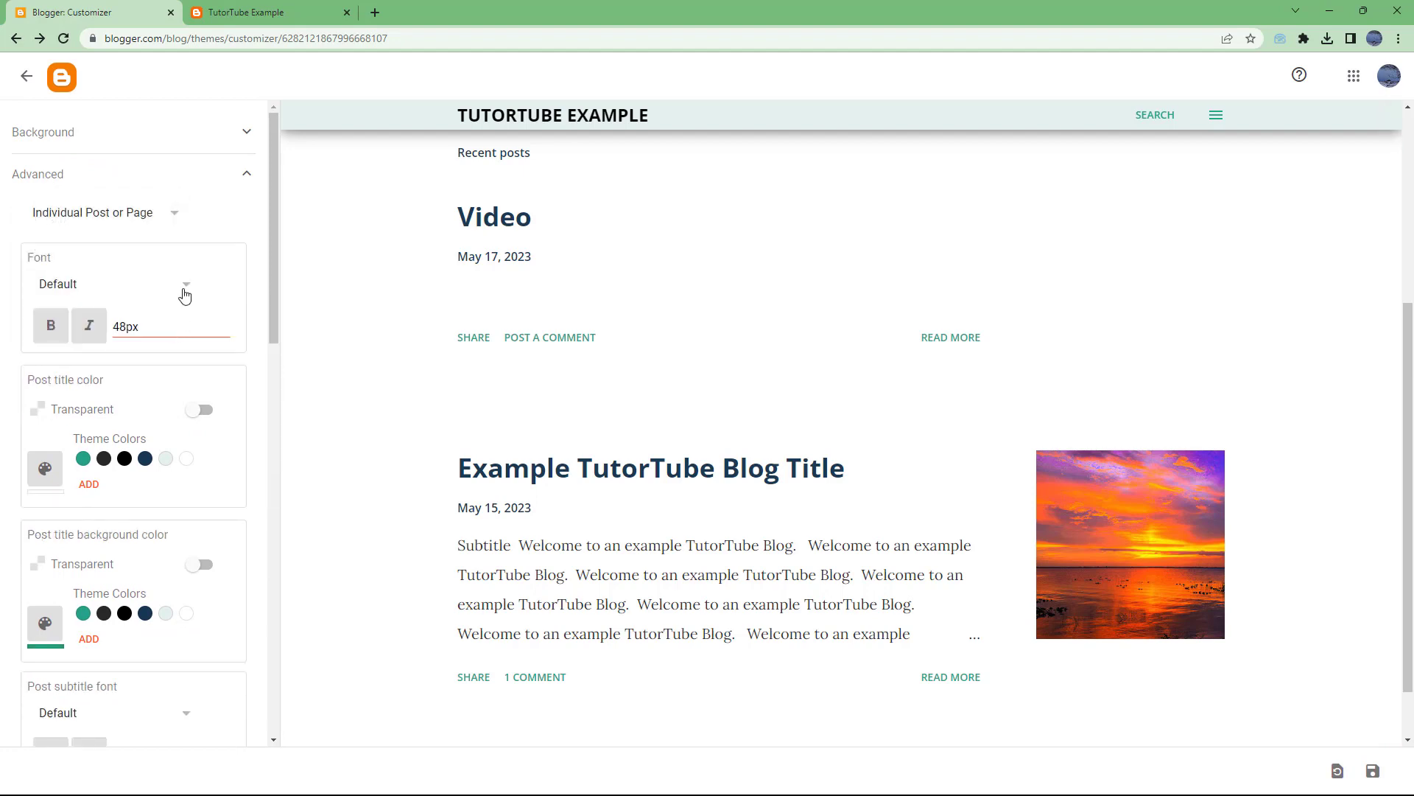
left_click(125, 460)
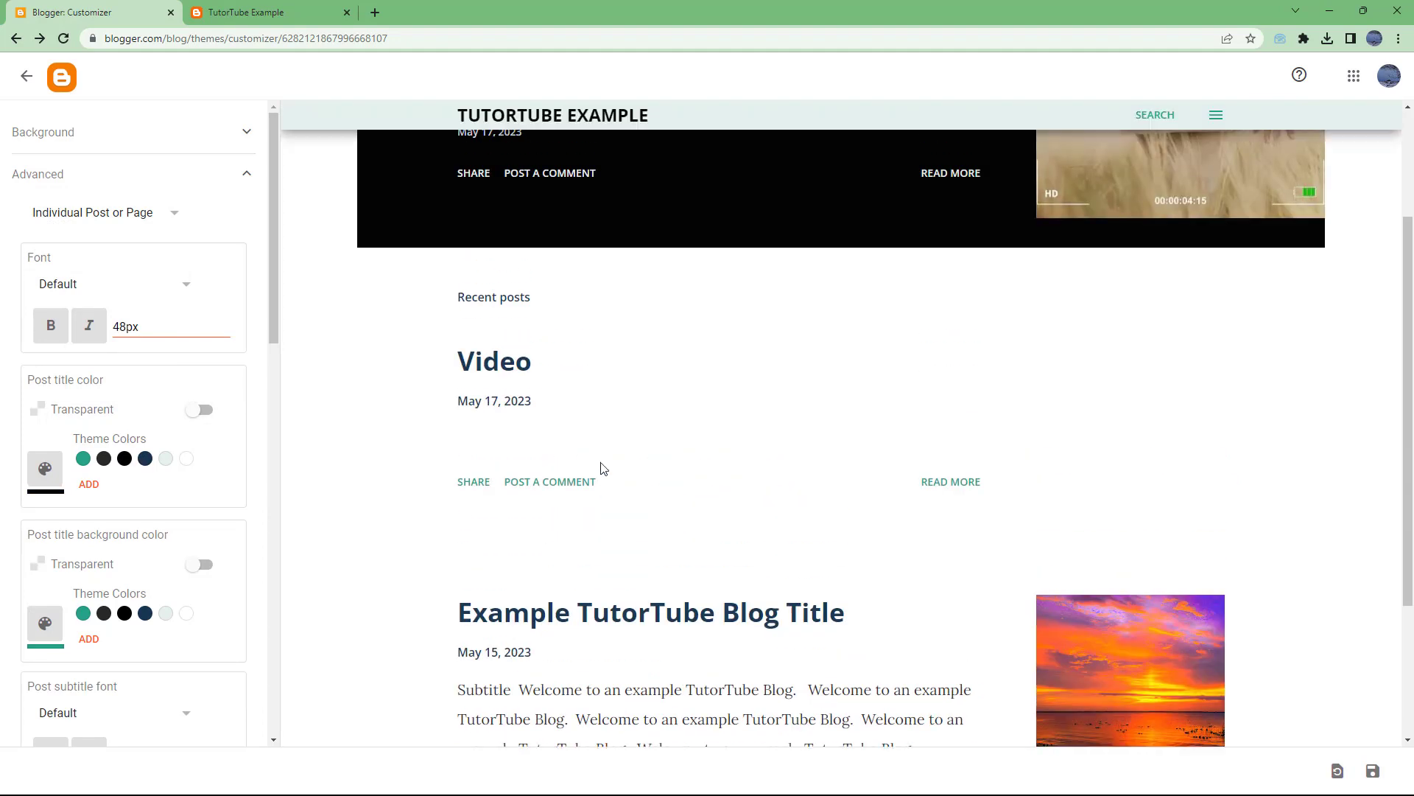
left_click(118, 219)
scroll(118, 317, "up", 3)
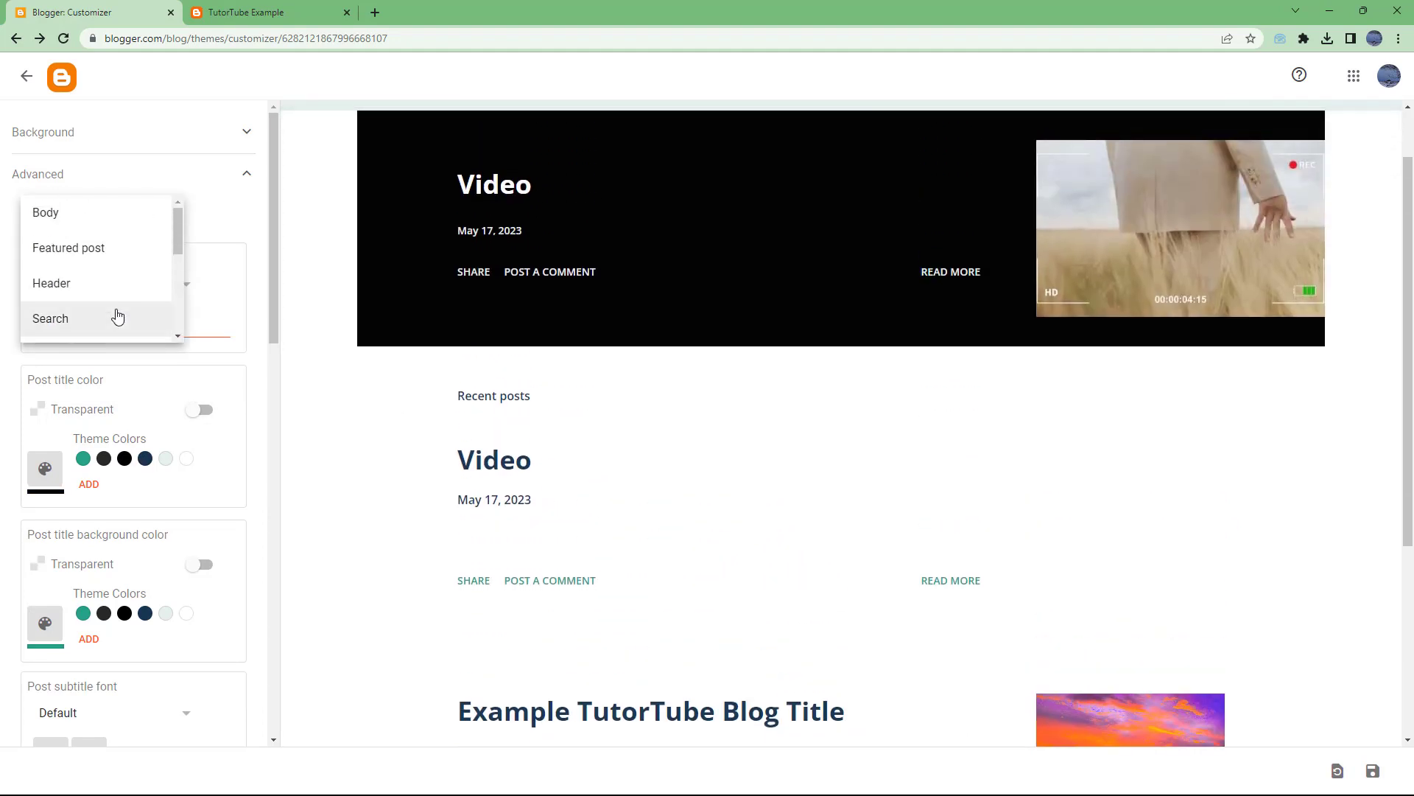
left_click_drag(175, 243, 151, 328)
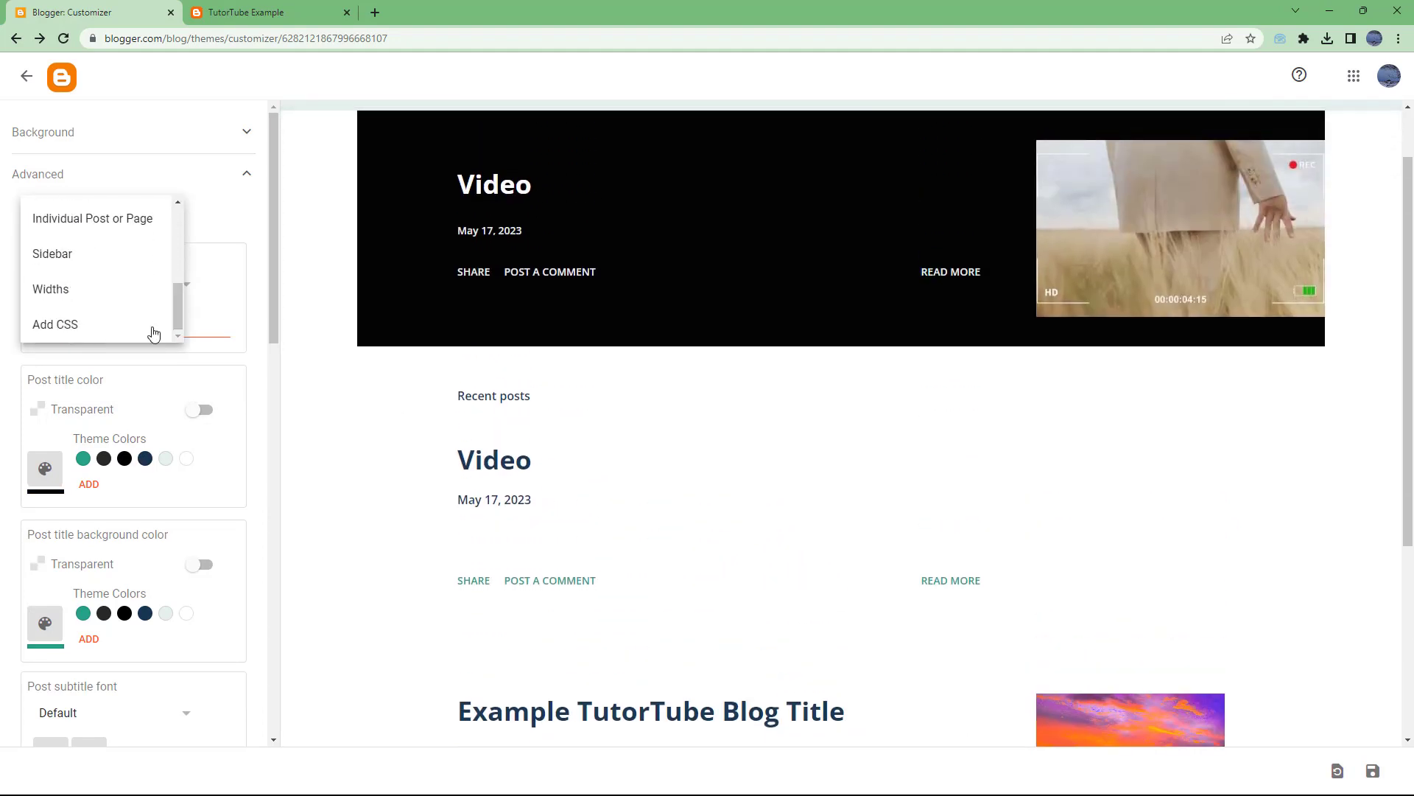
left_click(103, 327)
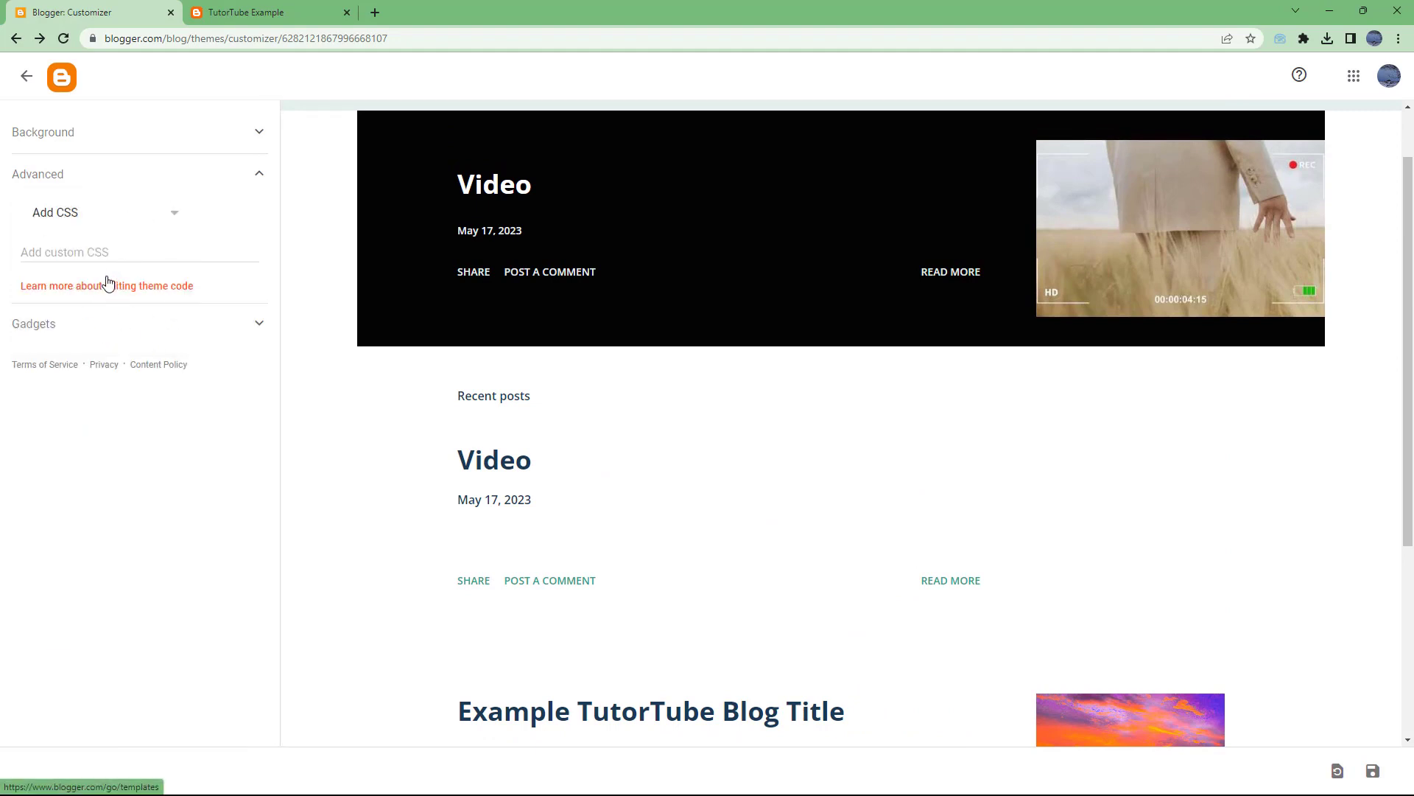
Return the Advanced settings to the Body section, with its 20px default font
left_click(182, 212)
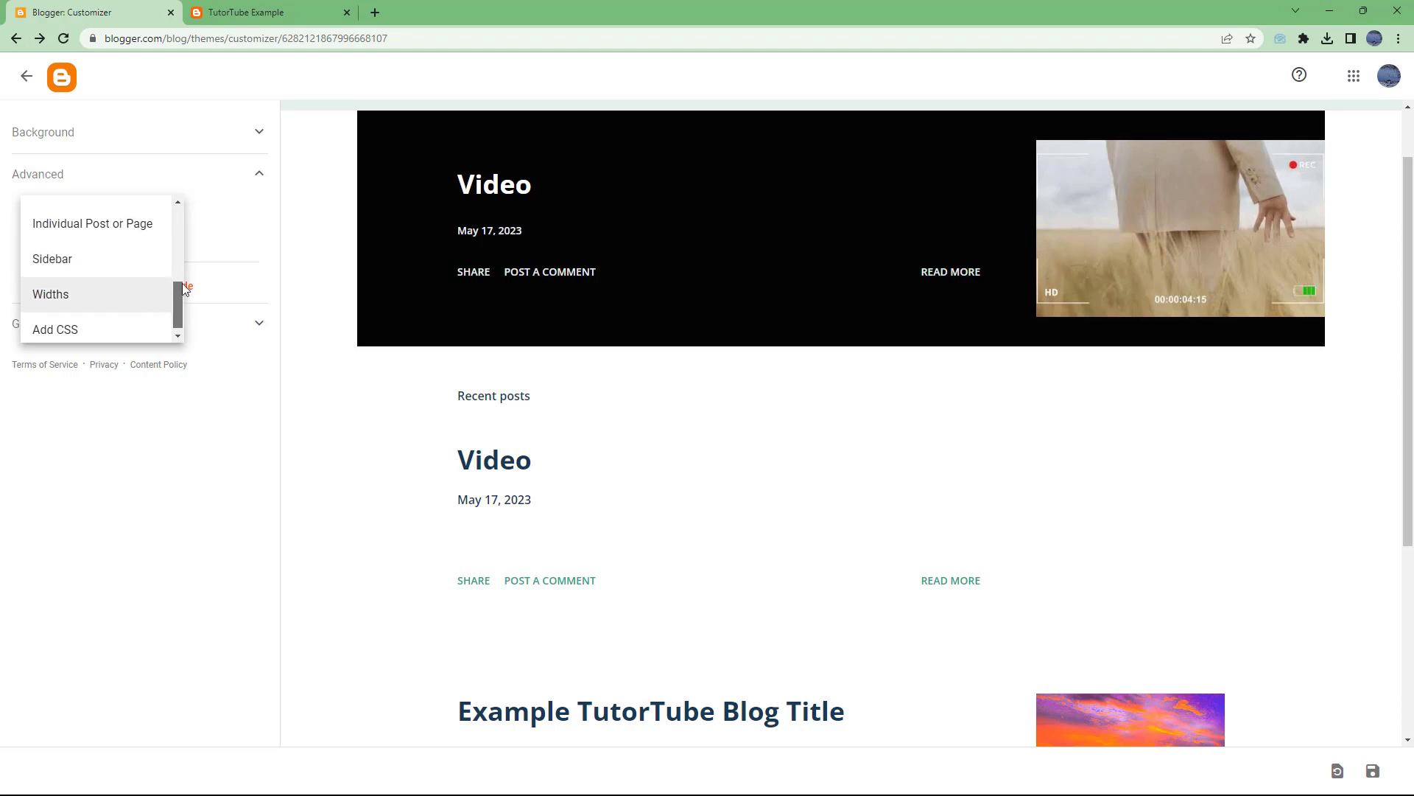
left_click_drag(180, 290, 194, 223)
left_click(95, 214)
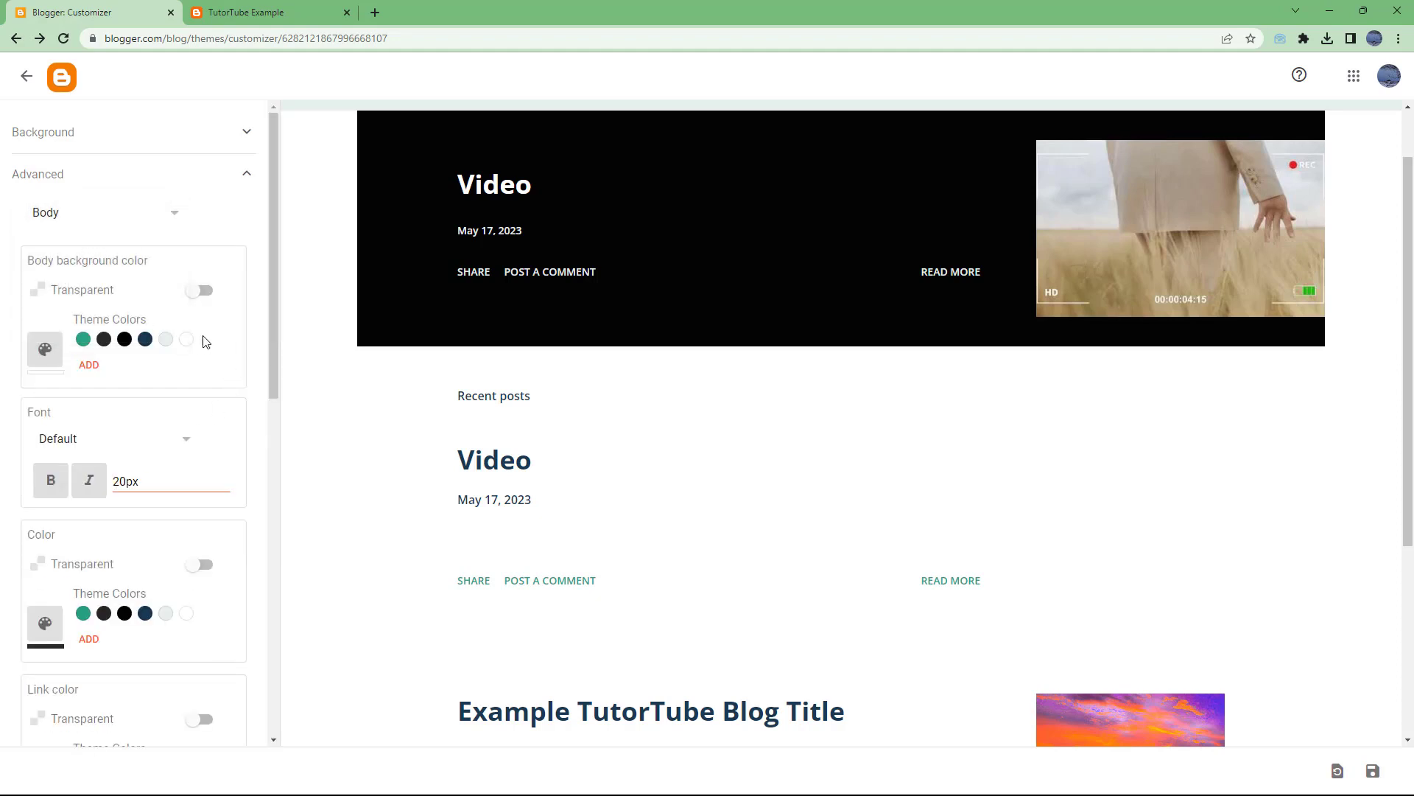